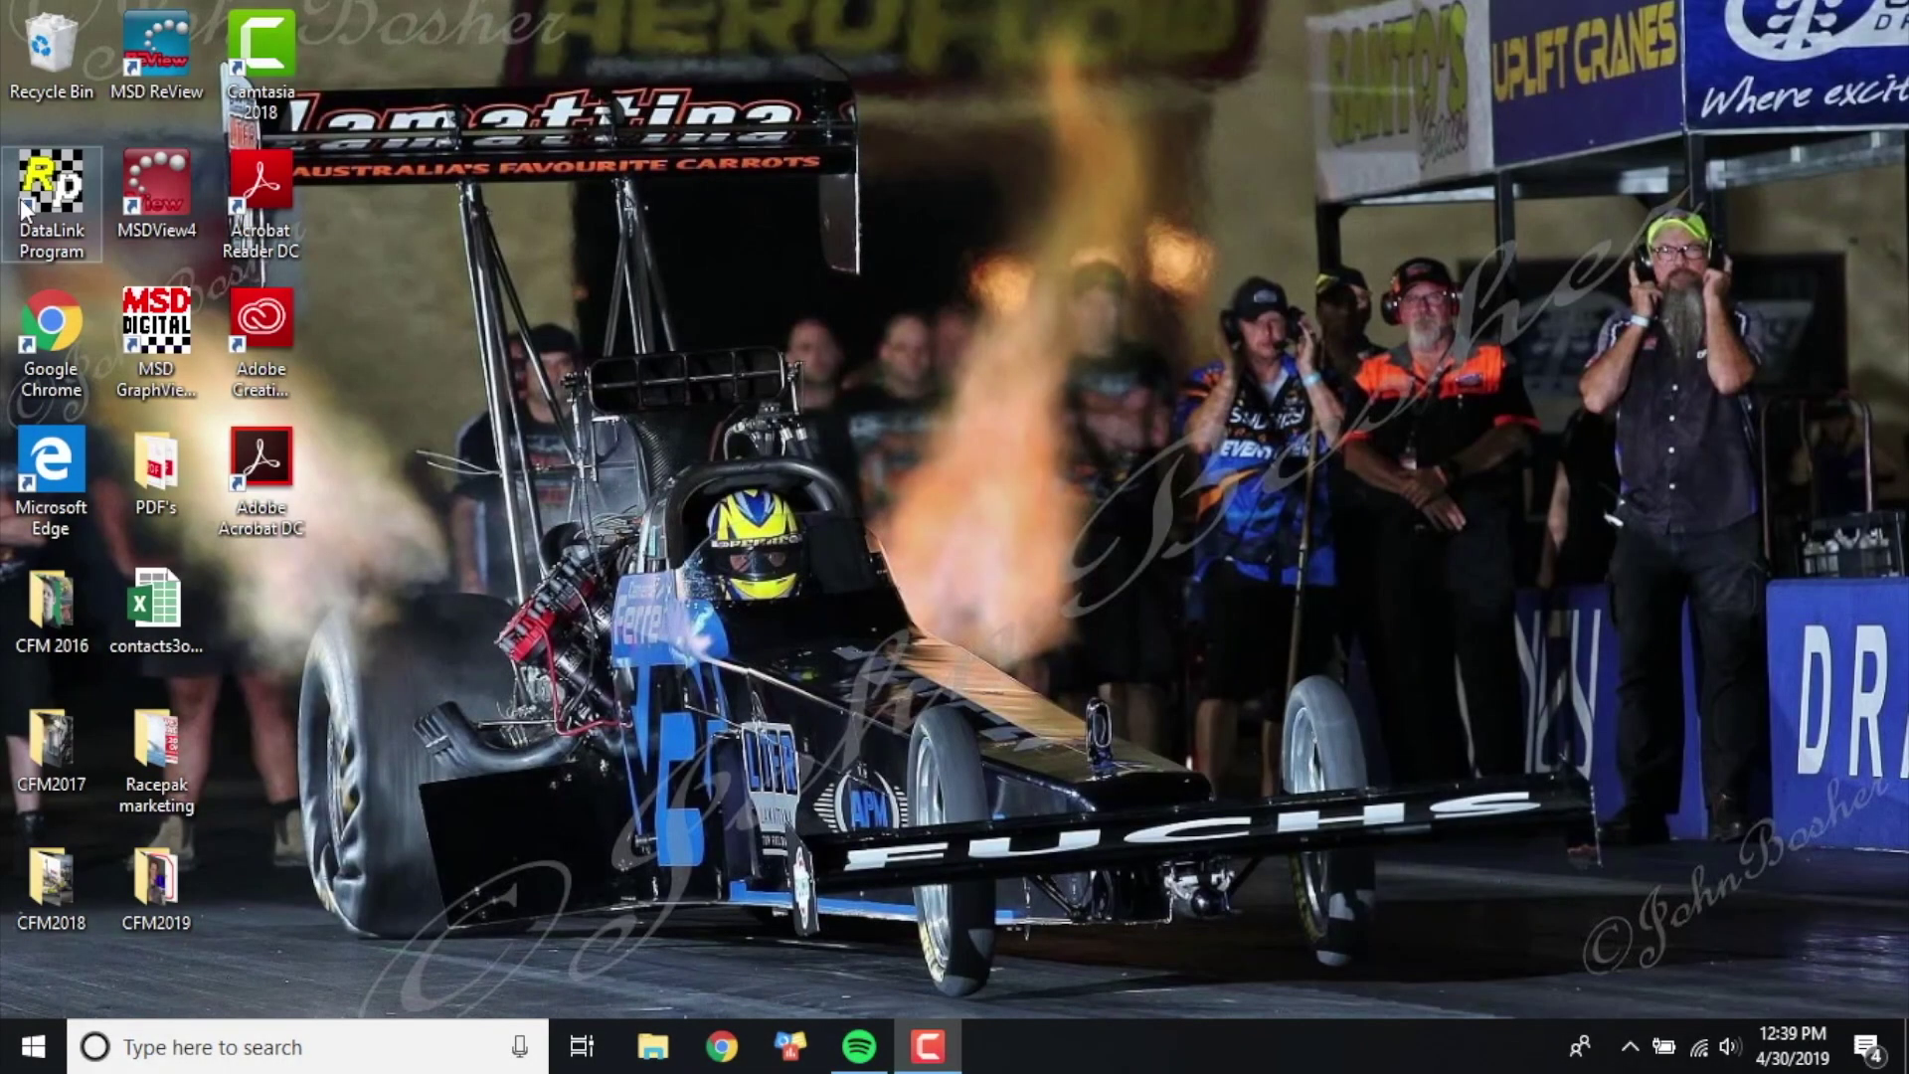
Step: Launch DataLink II and open the V300SD_6224 car configuration
double_click(56, 188)
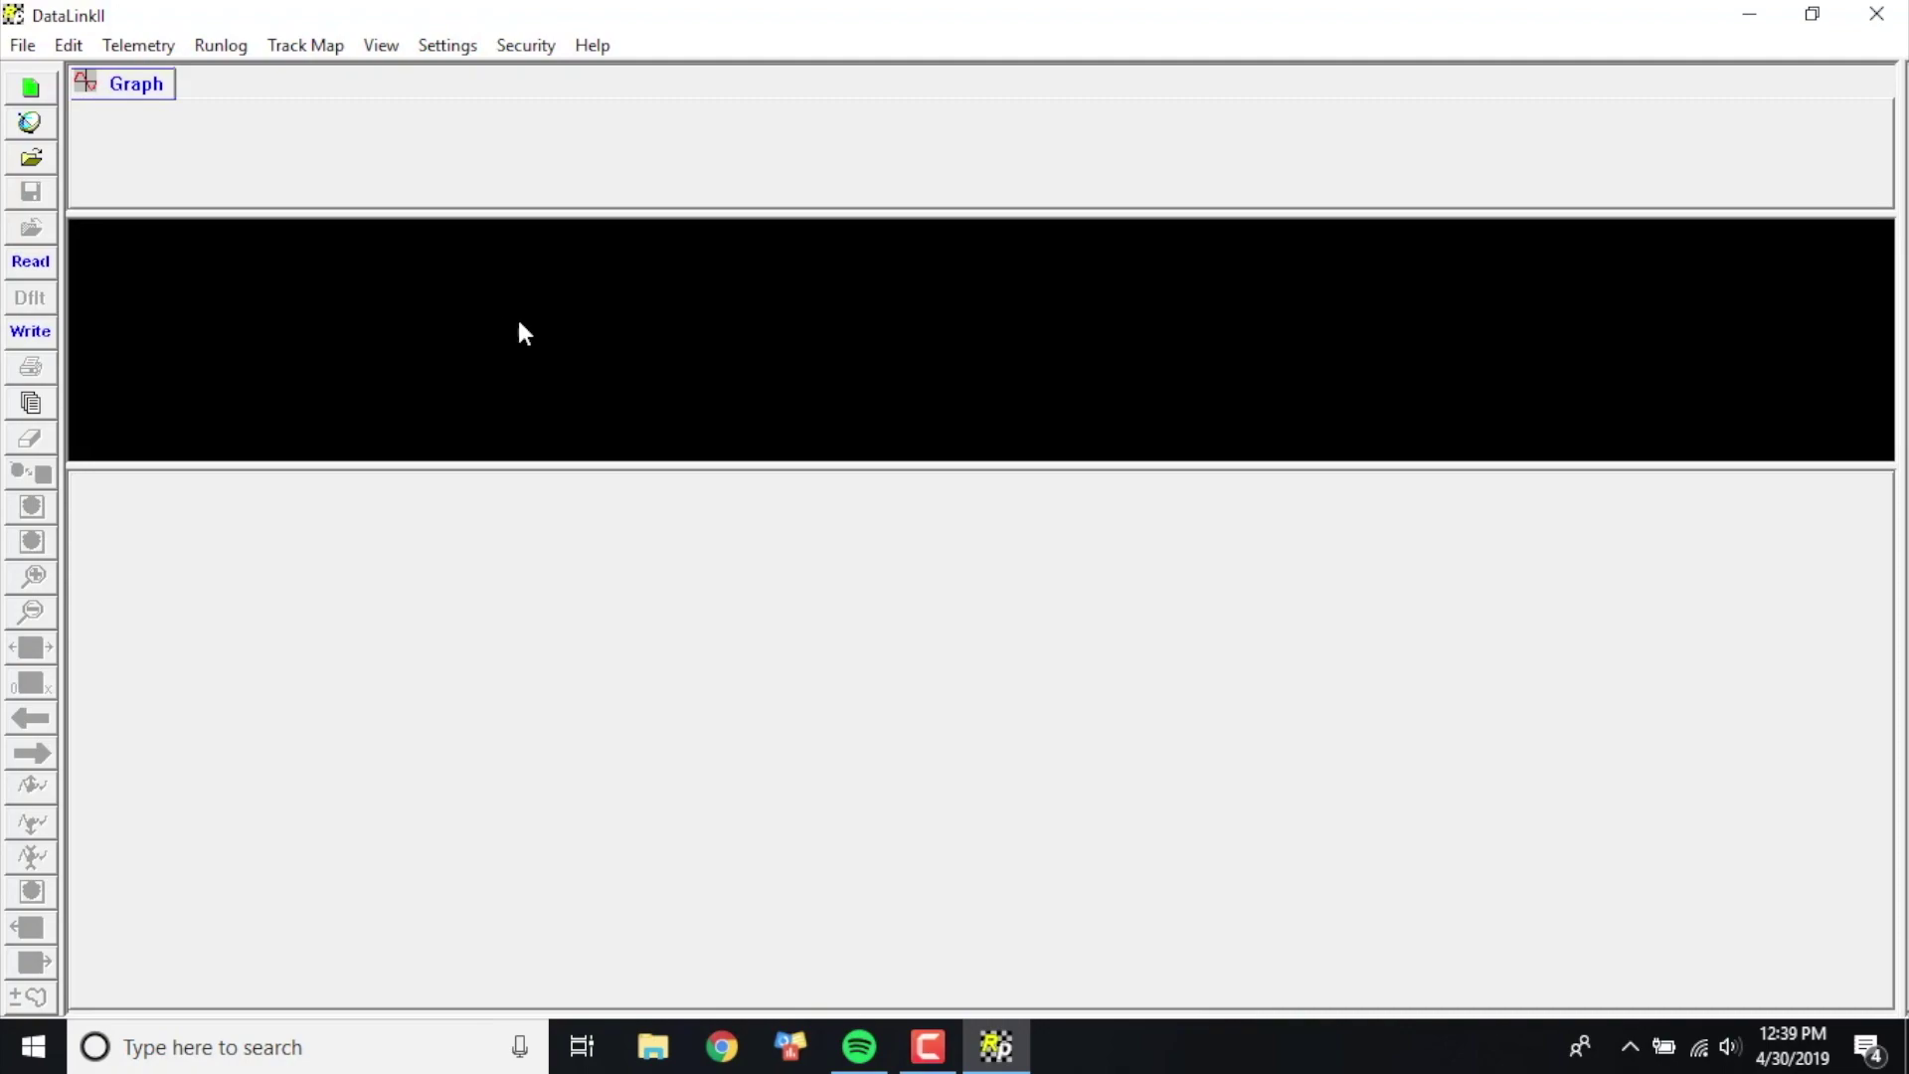
click(20, 46)
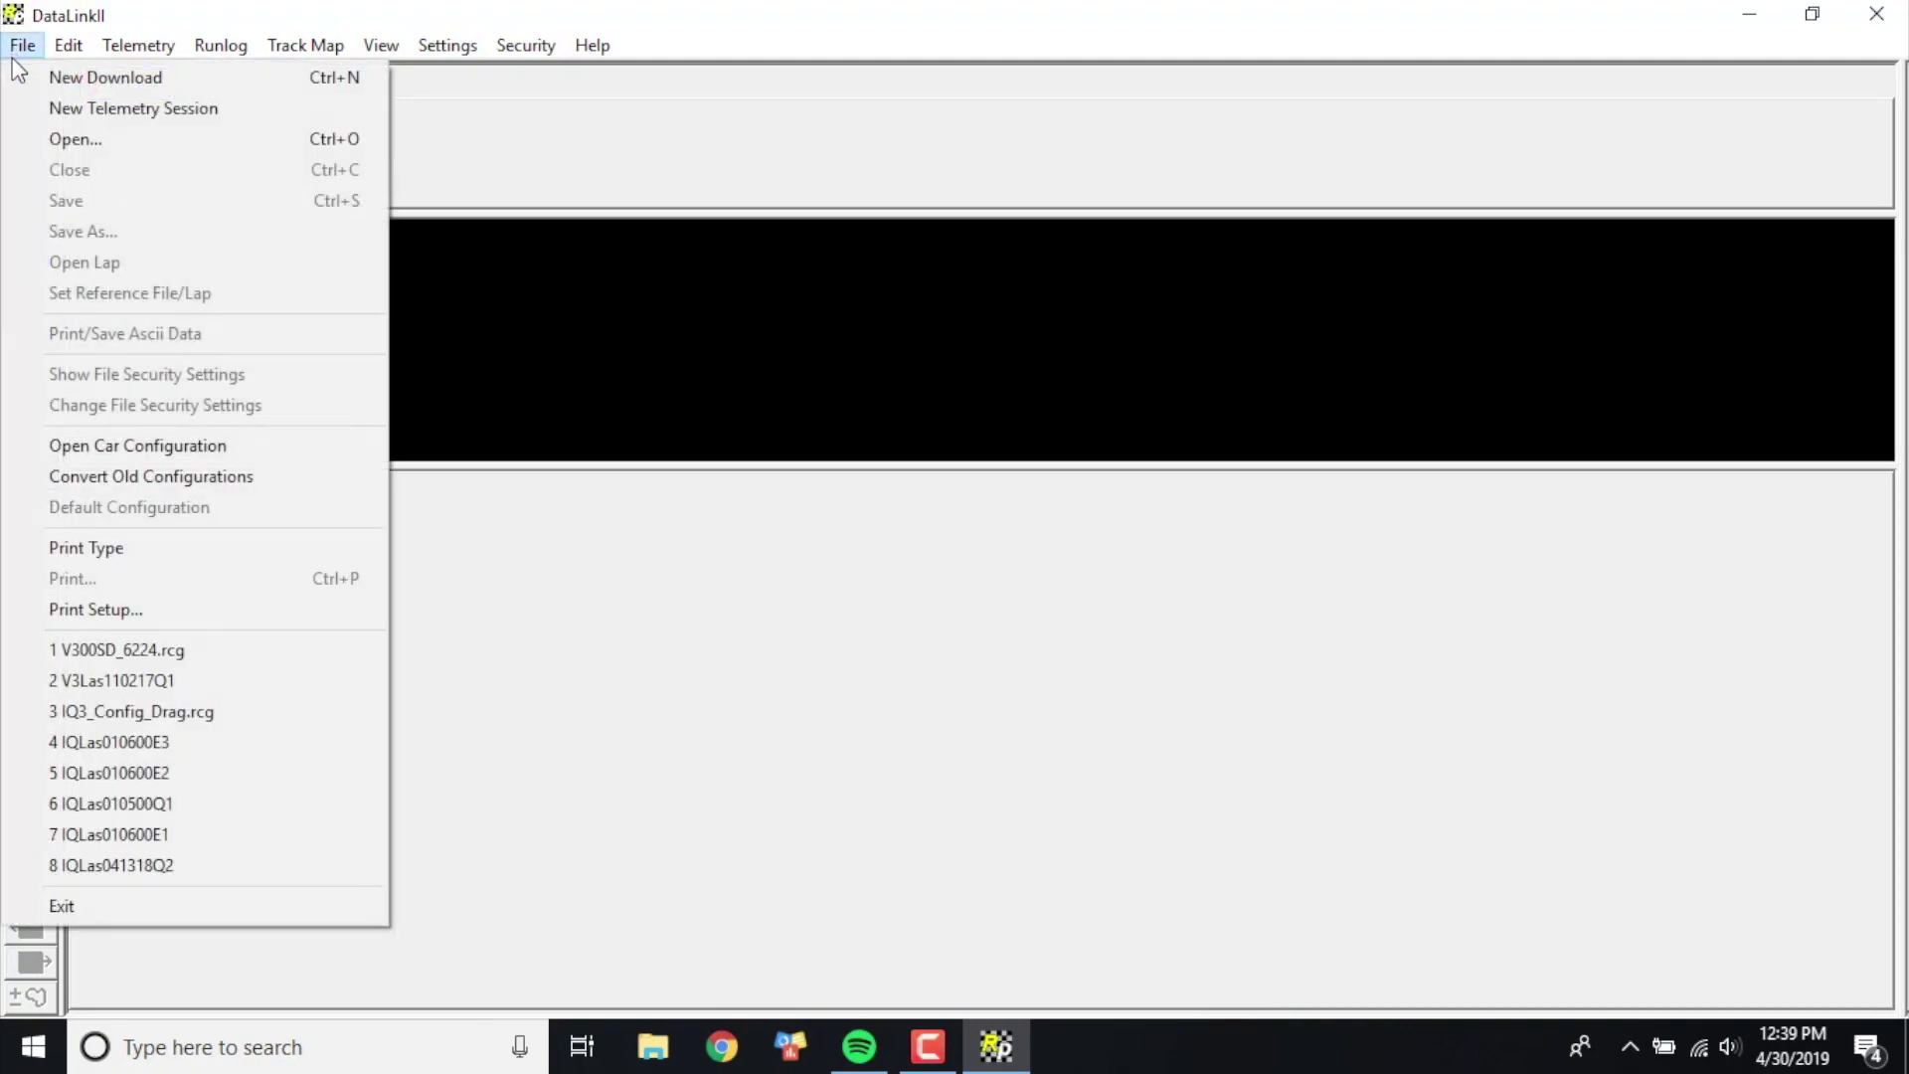
click(109, 448)
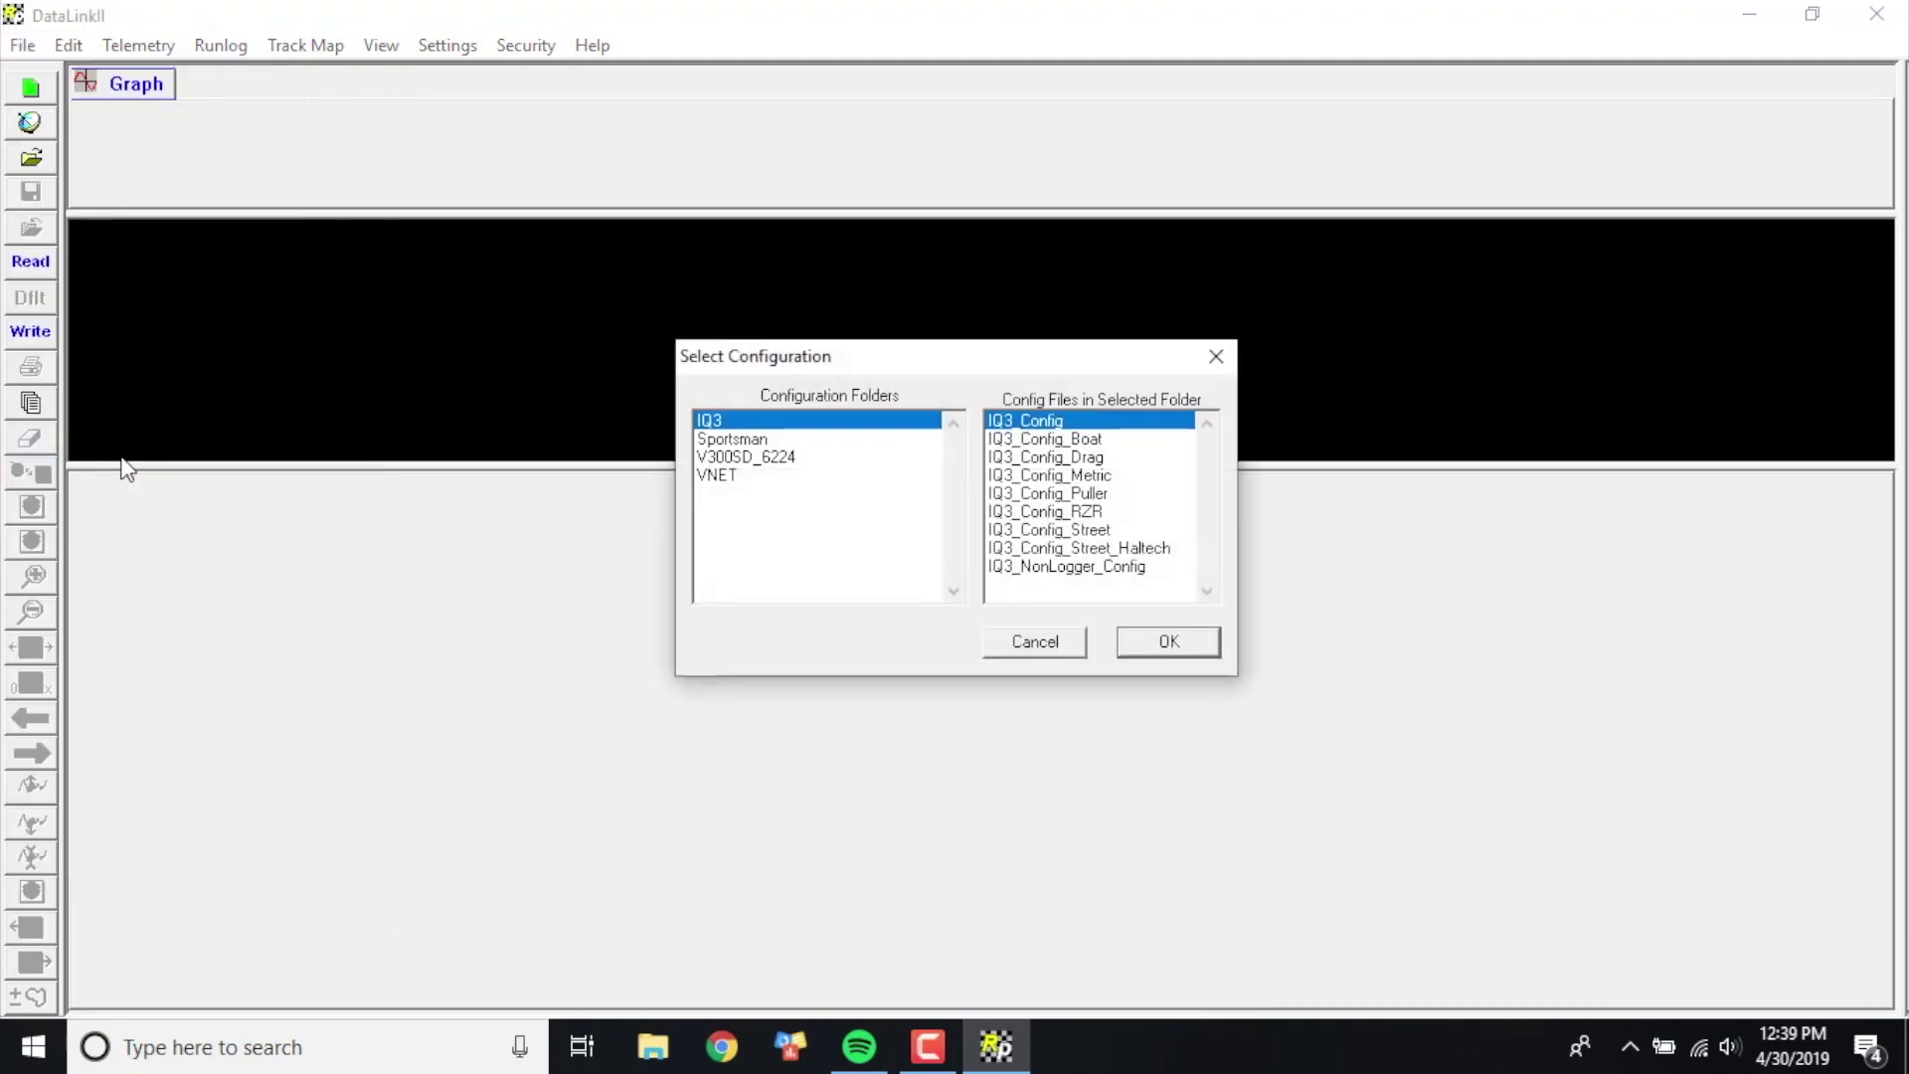
click(759, 459)
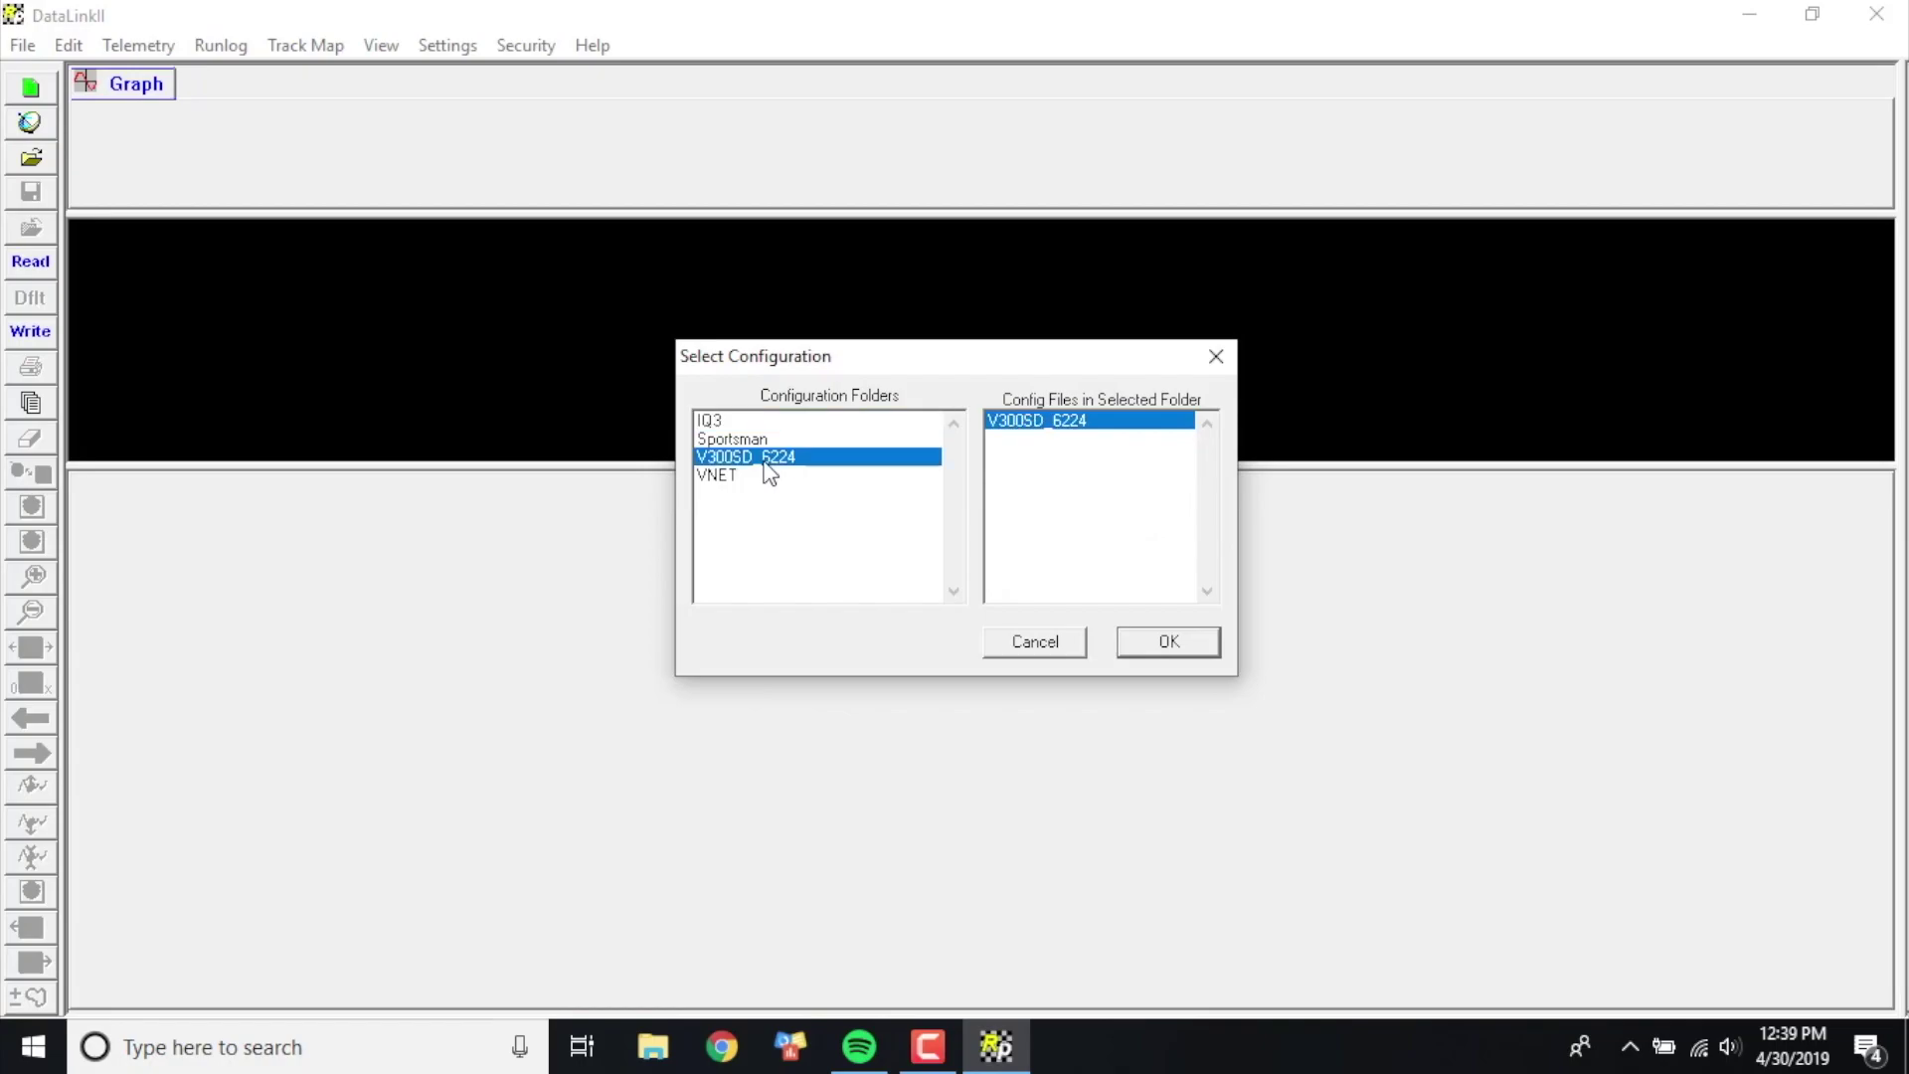
click(1171, 643)
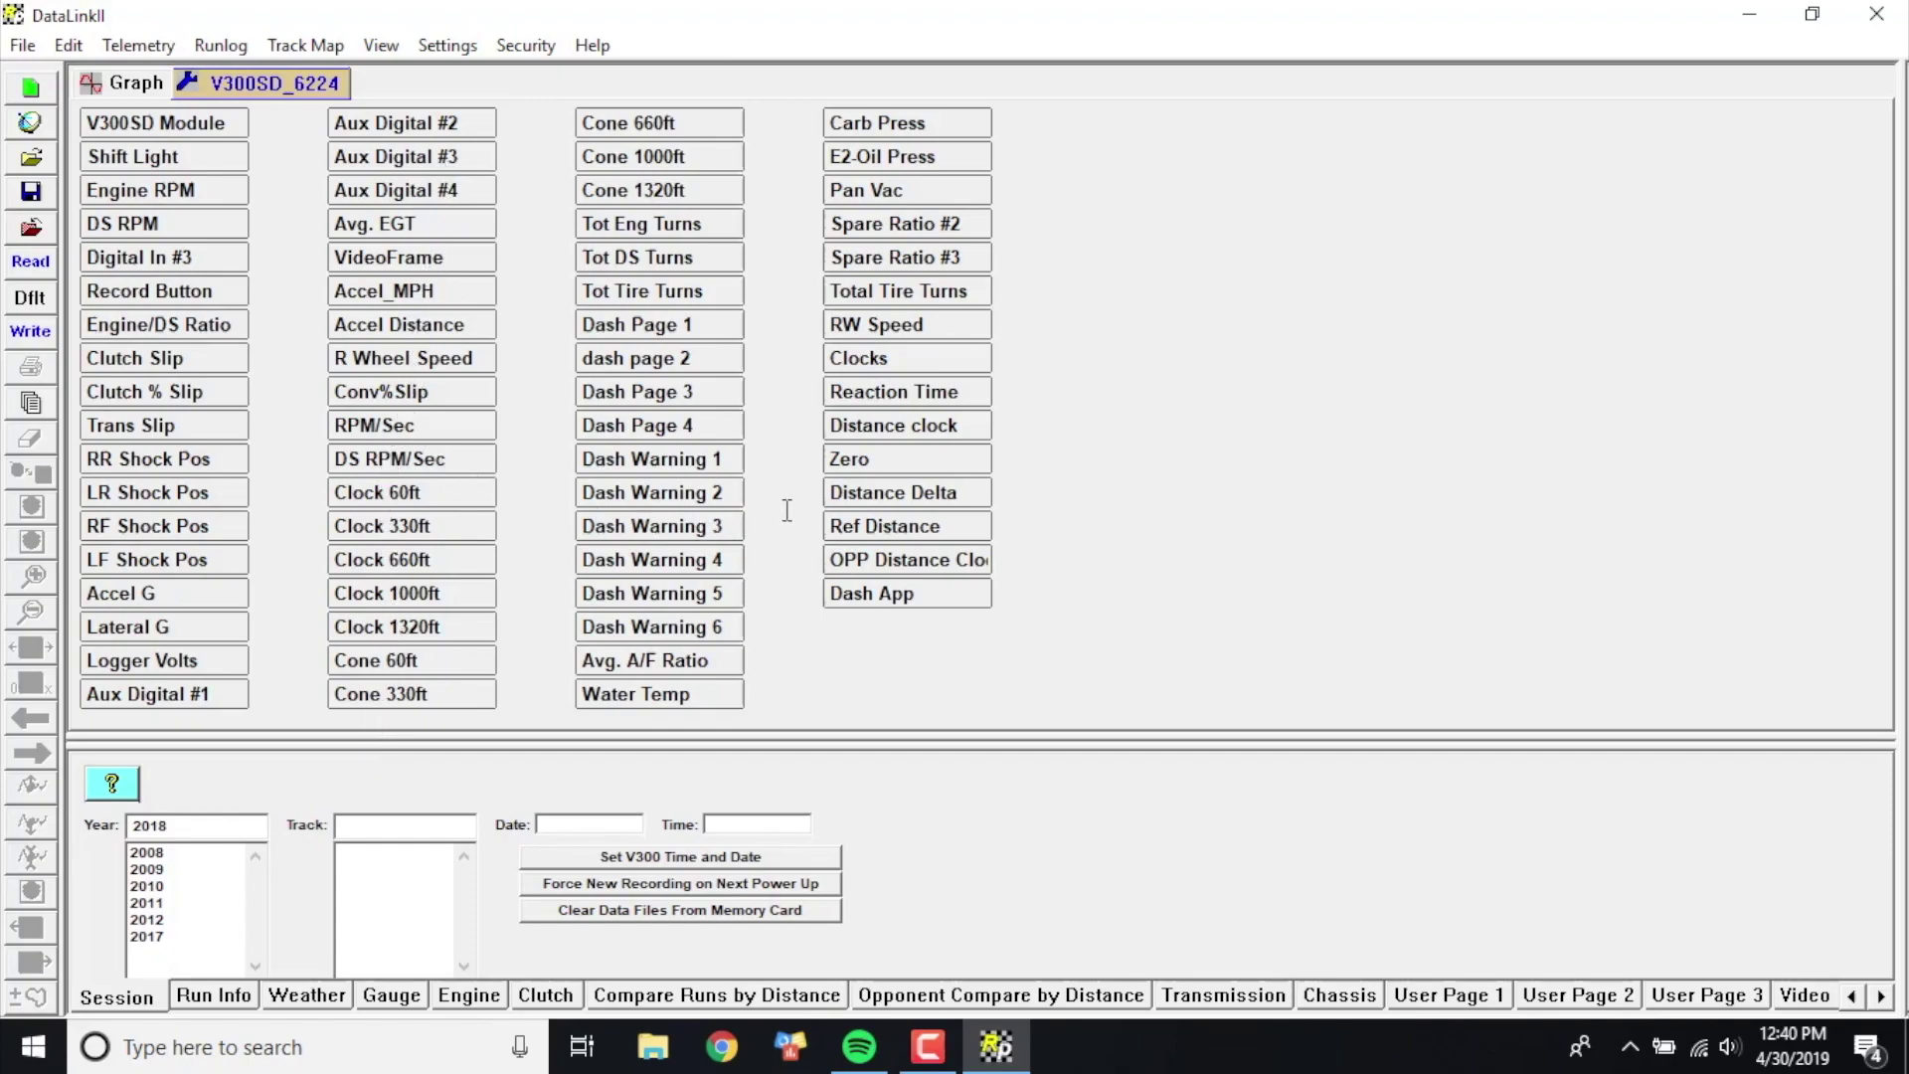
double_click(927, 295)
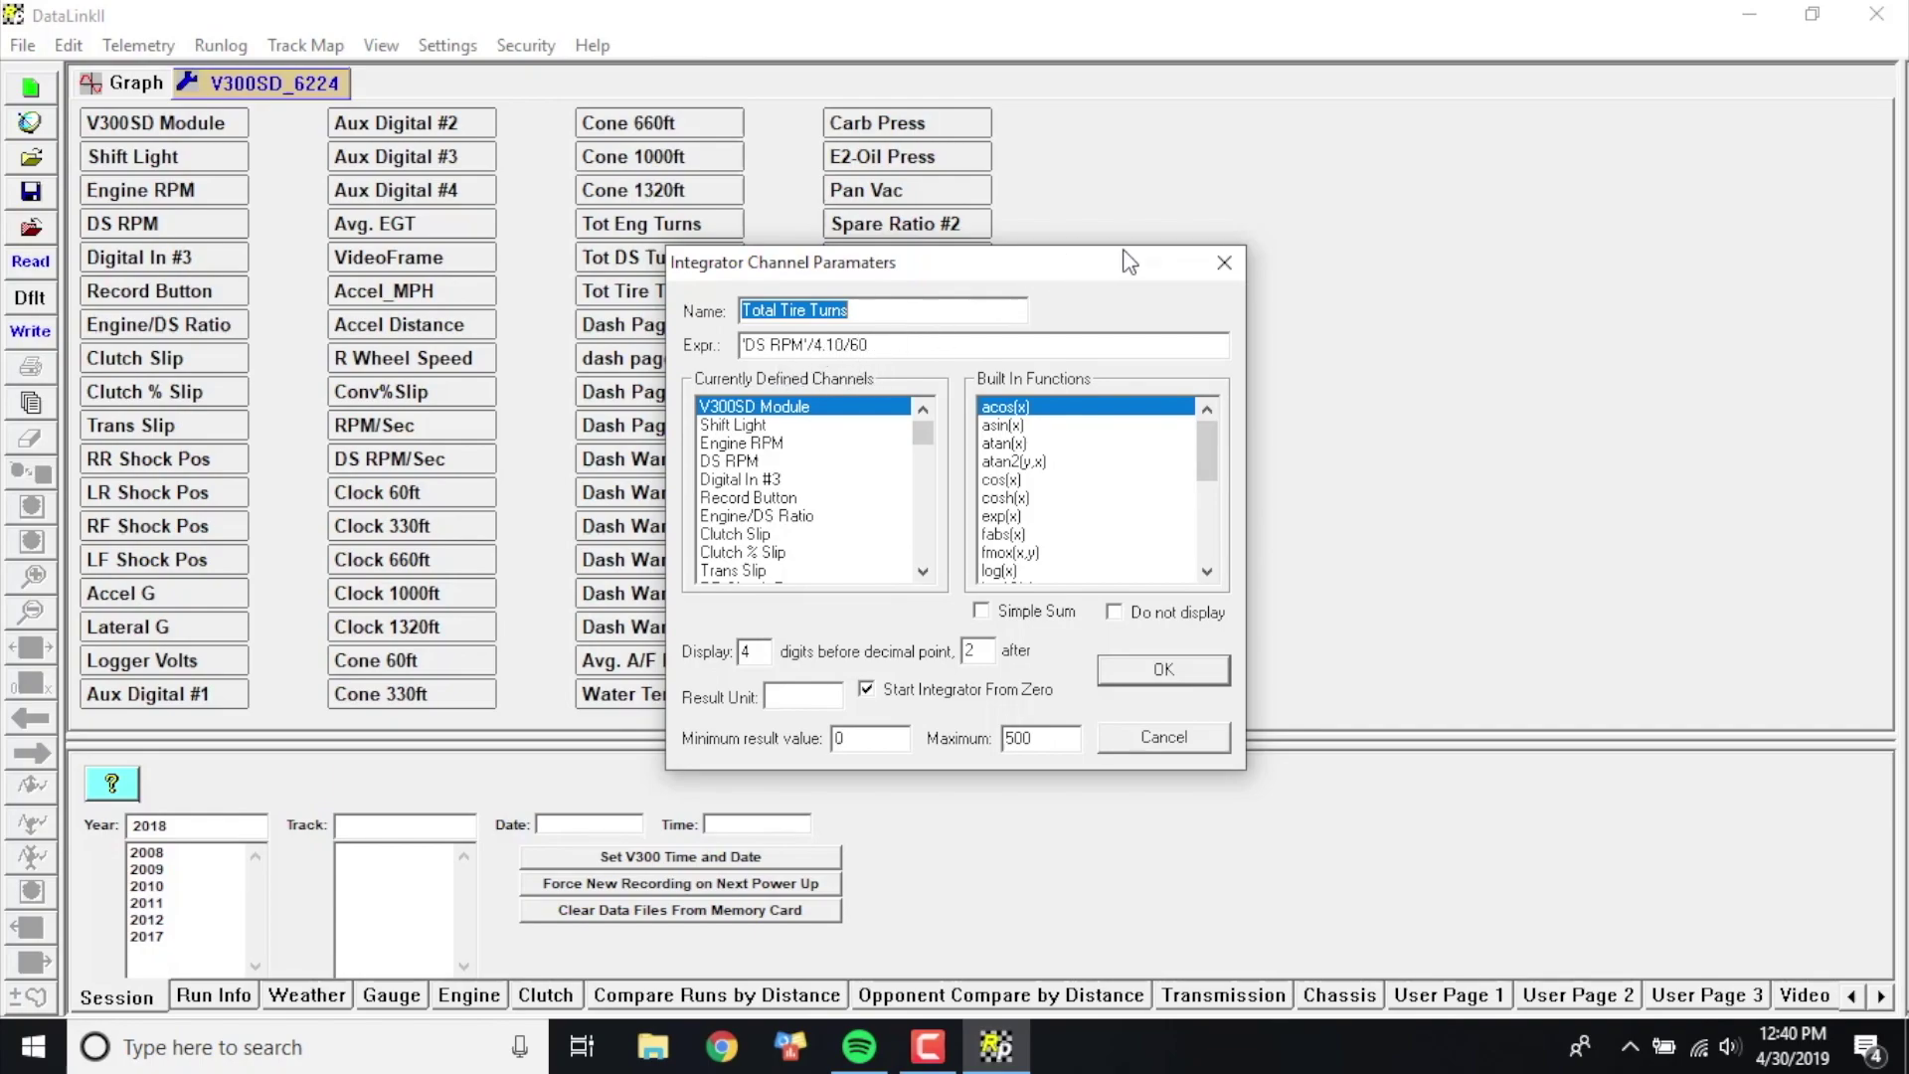
click(1223, 265)
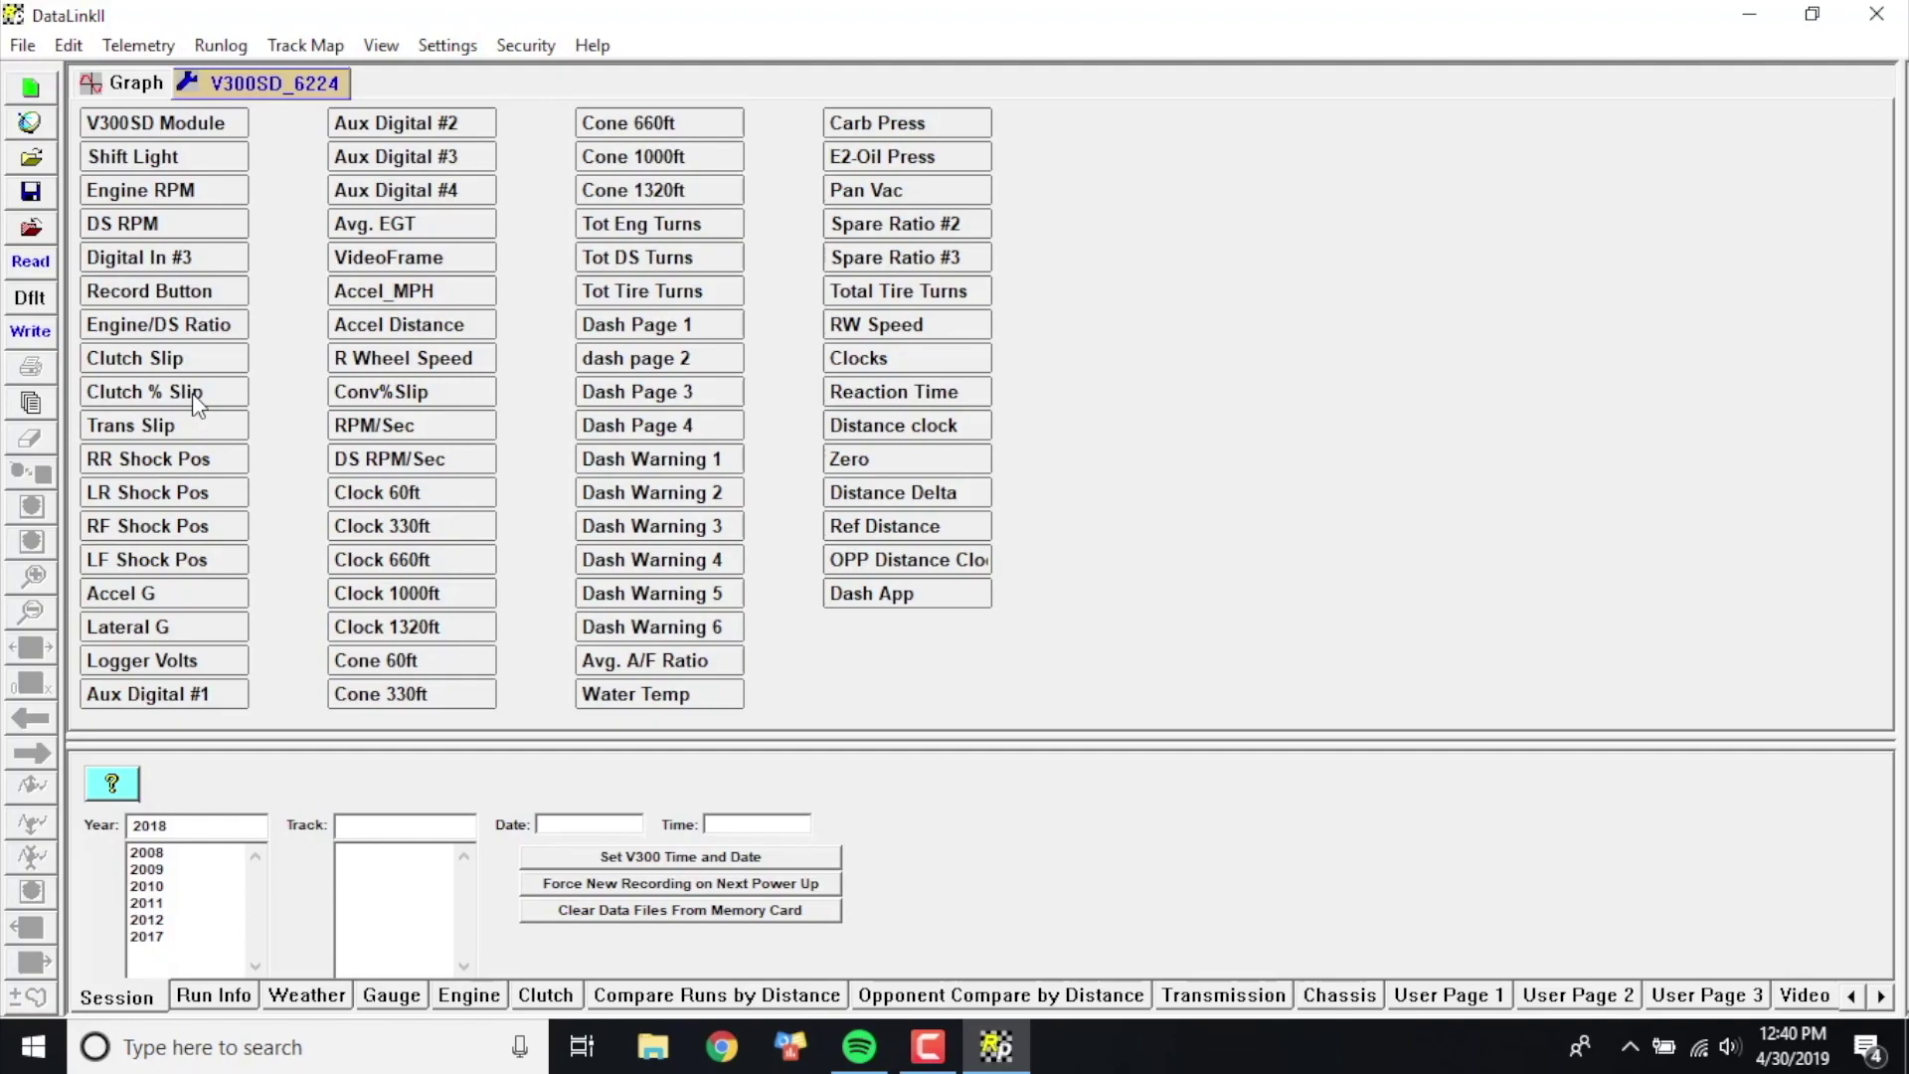
click(382, 388)
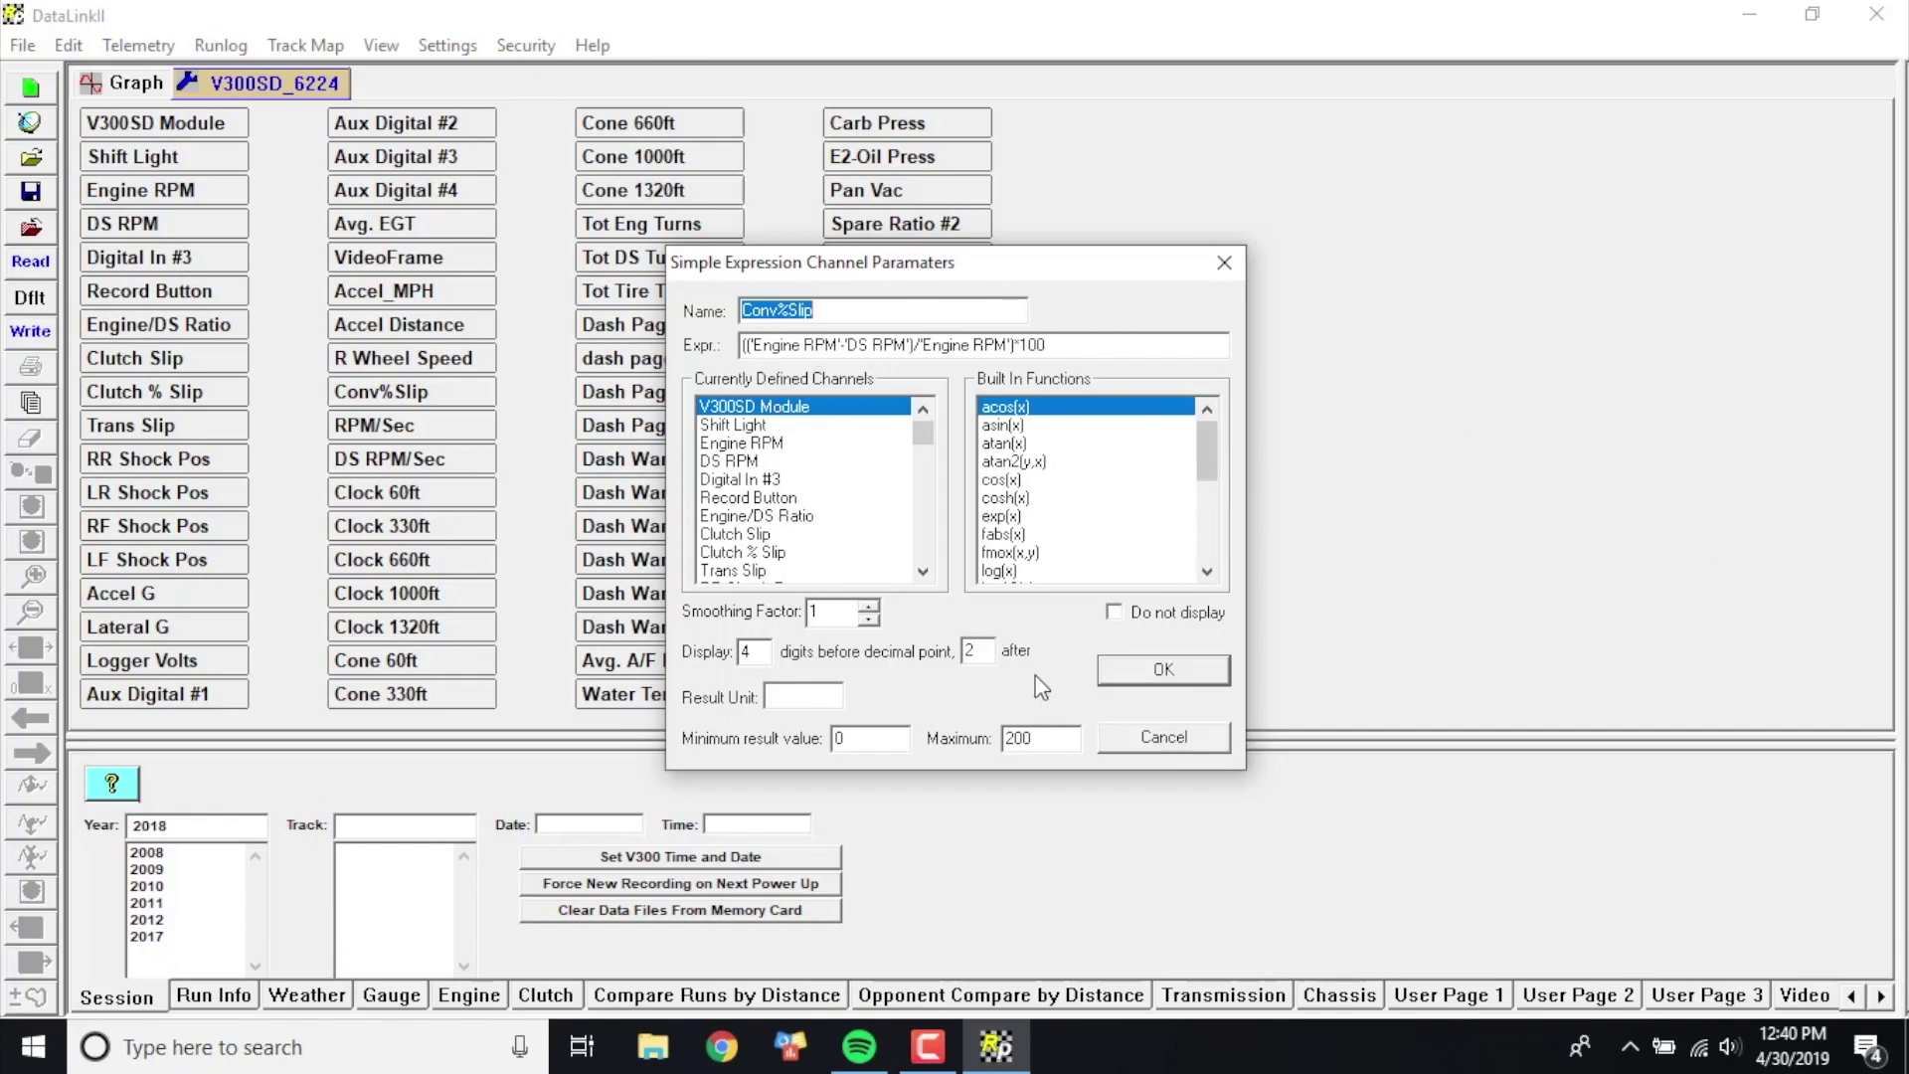
click(1223, 263)
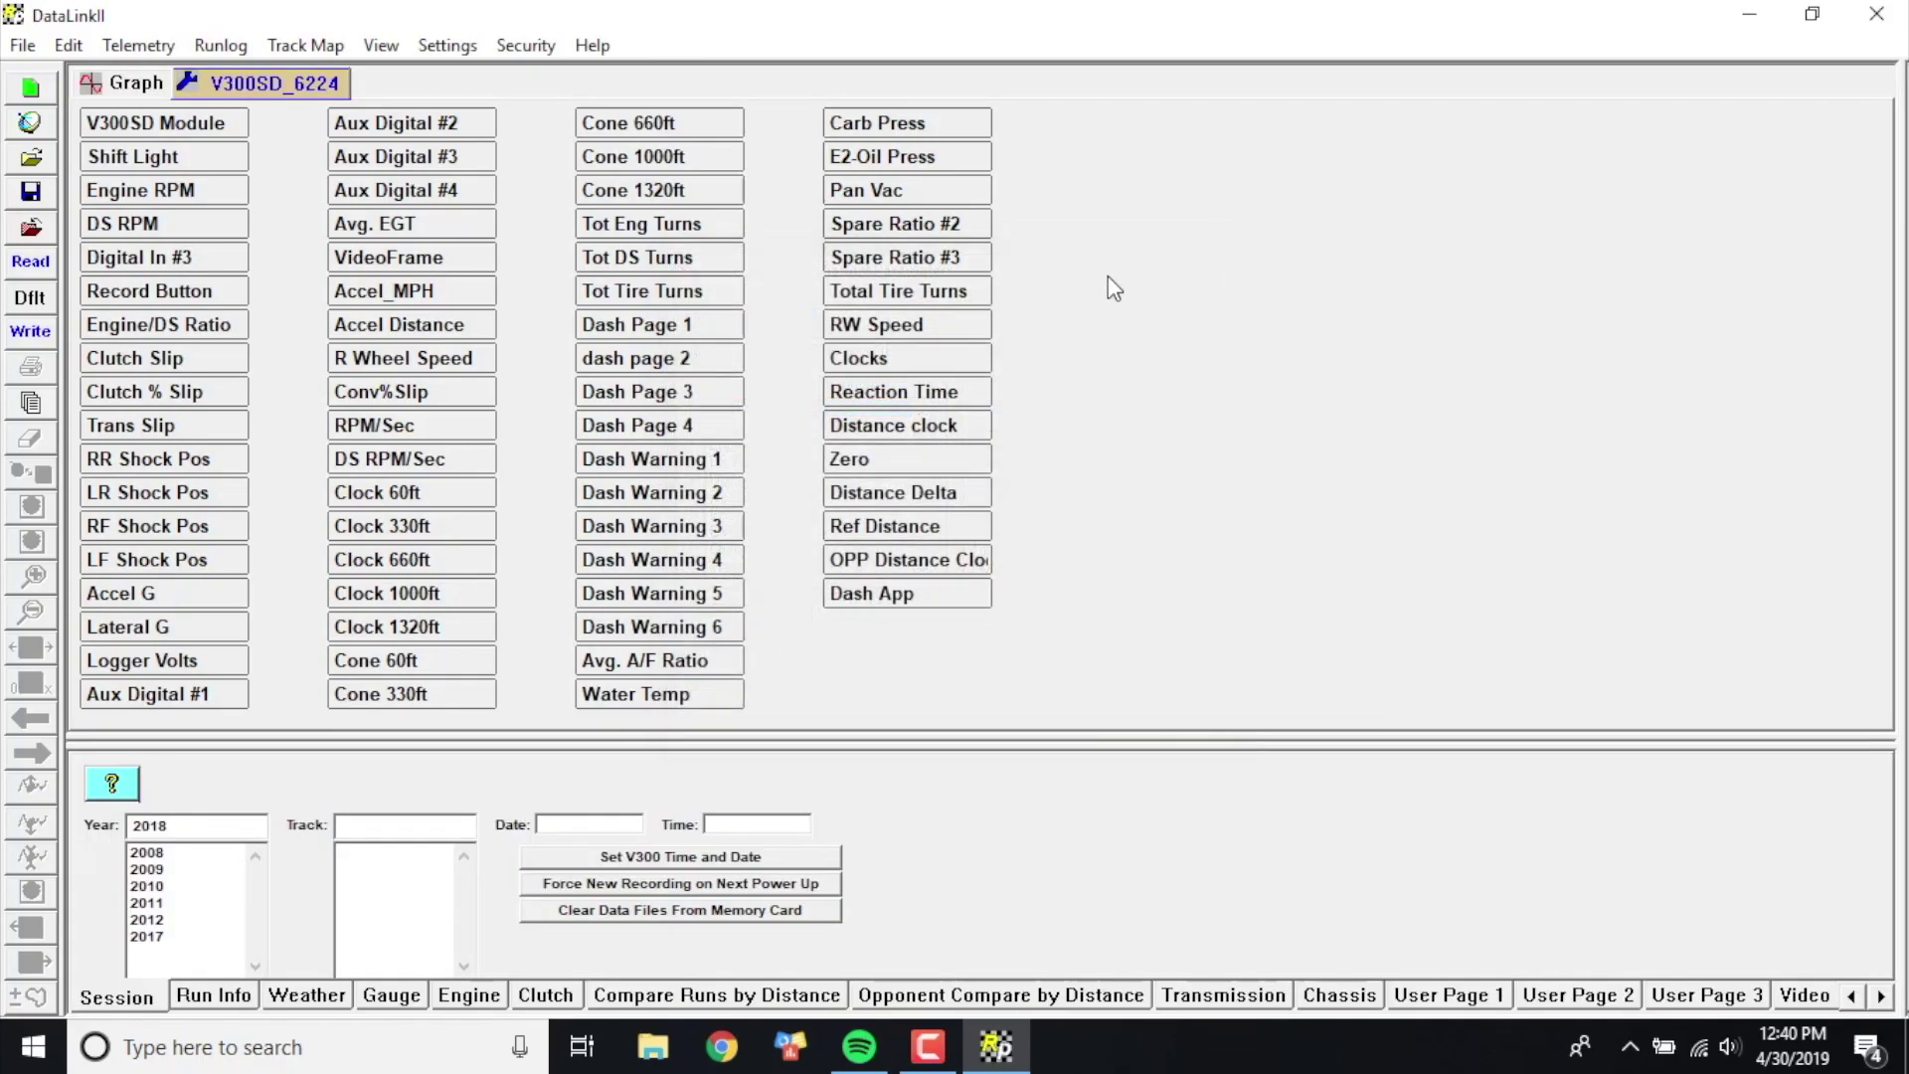
Step: Open Channel Maintenance for the V300SD_6224 configuration
click(75, 52)
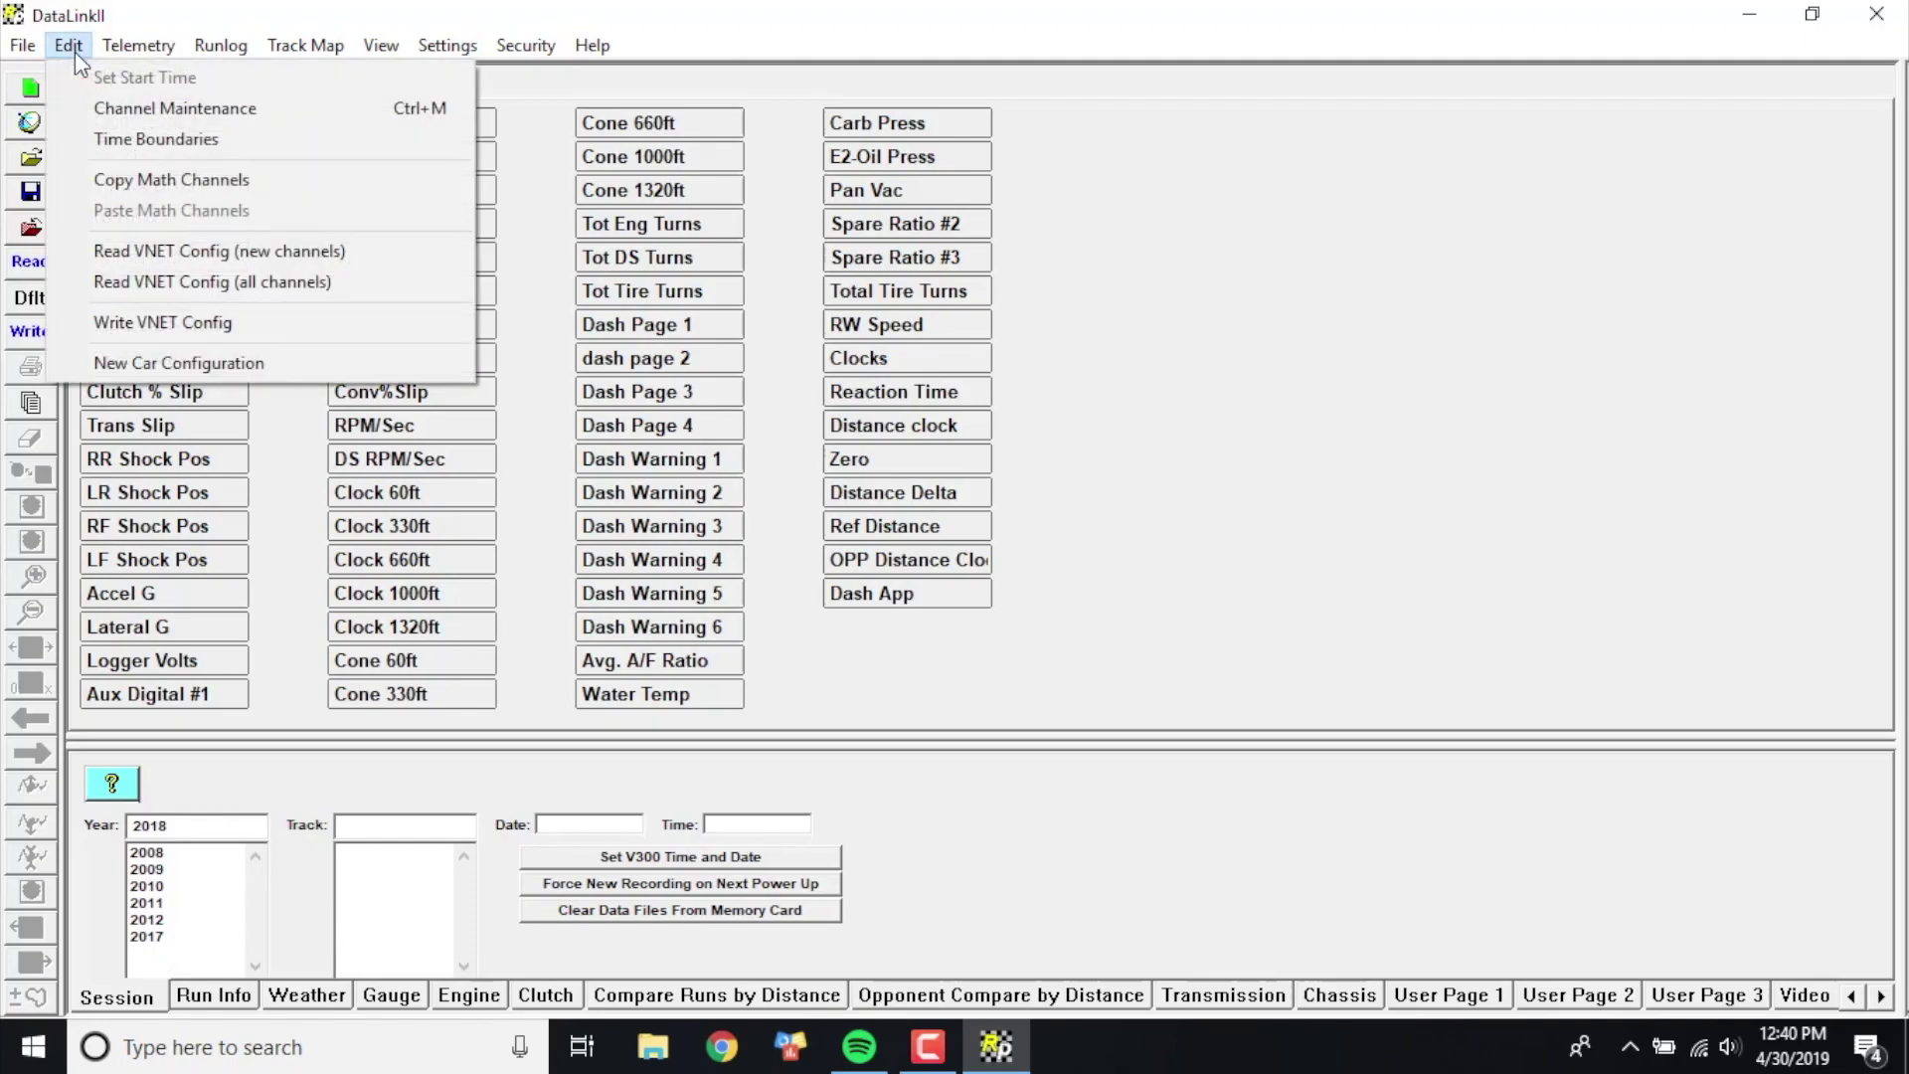
click(120, 120)
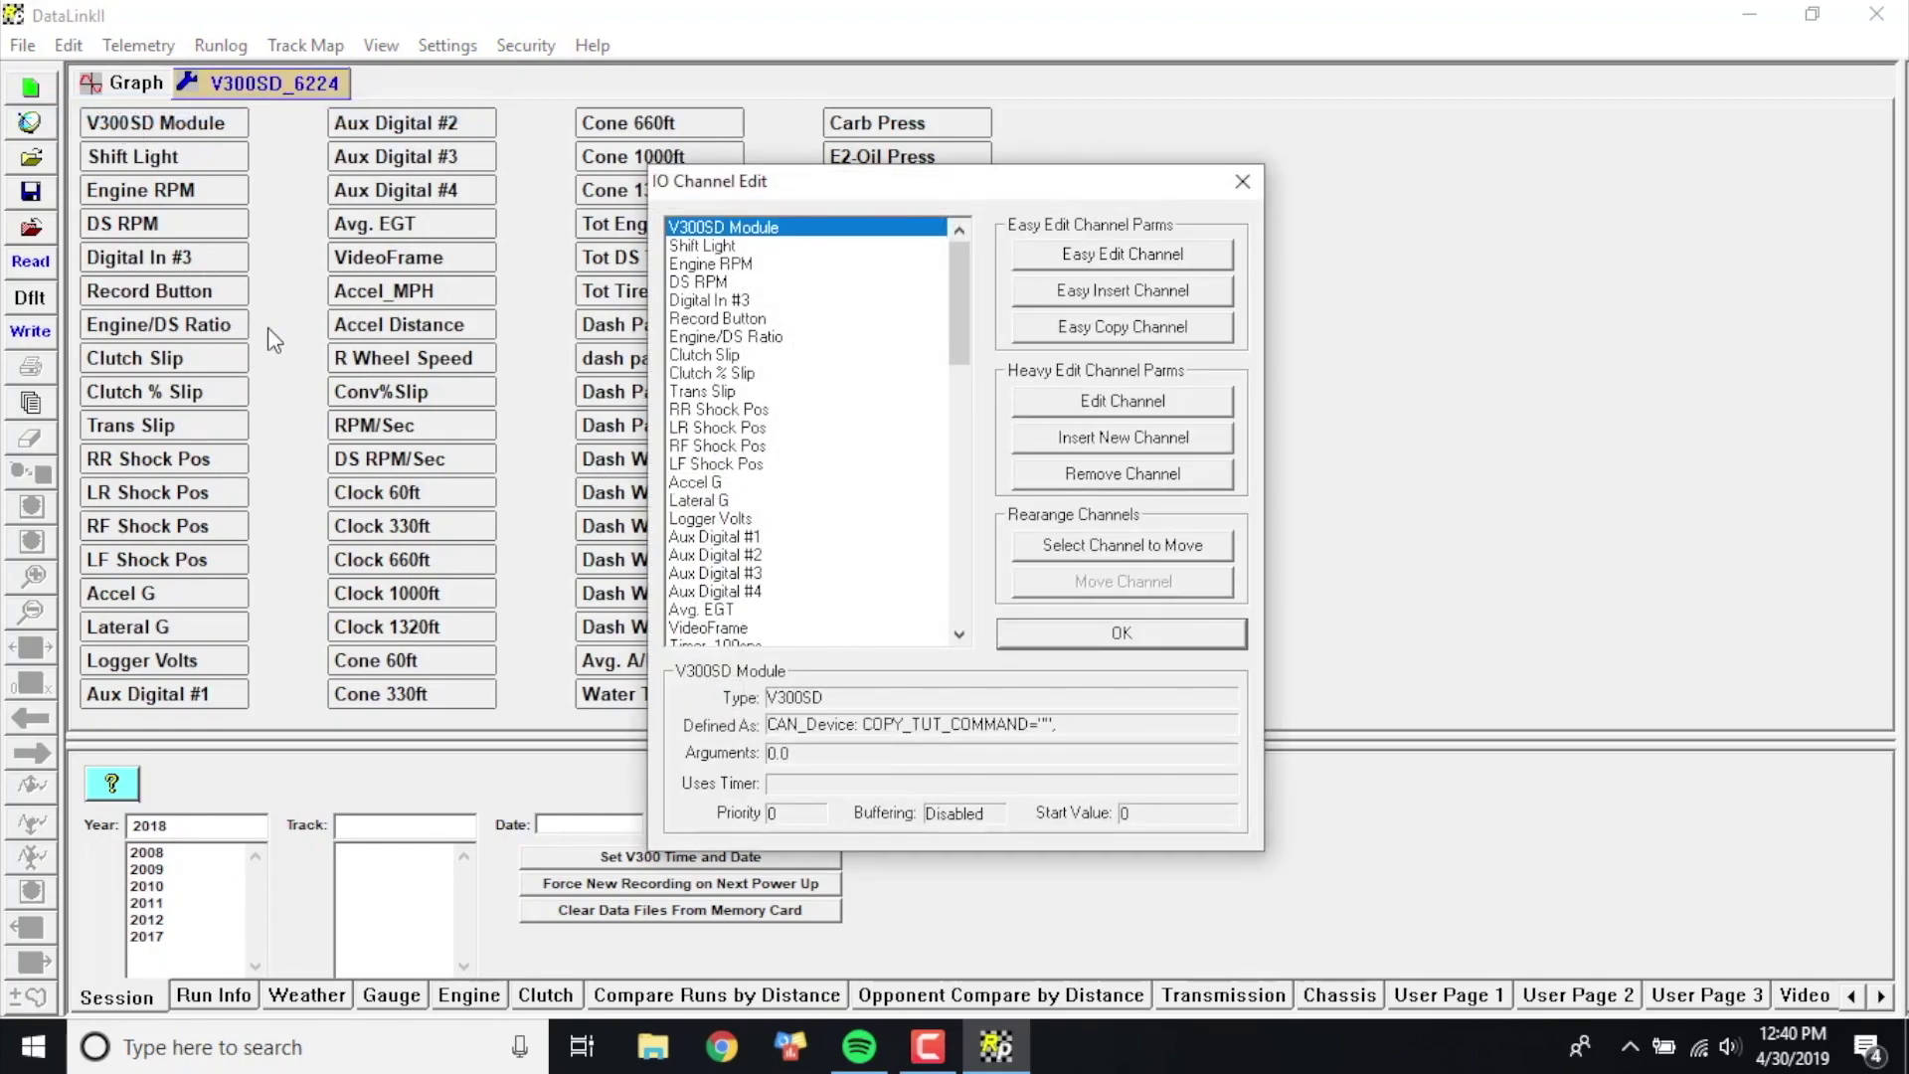
mouse_move(954, 269)
mouse_down()
mouse_move(964, 444)
mouse_move(972, 266)
mouse_up()
Step: Insert a new channel with the Calculation driver and EXPR type
click(1093, 296)
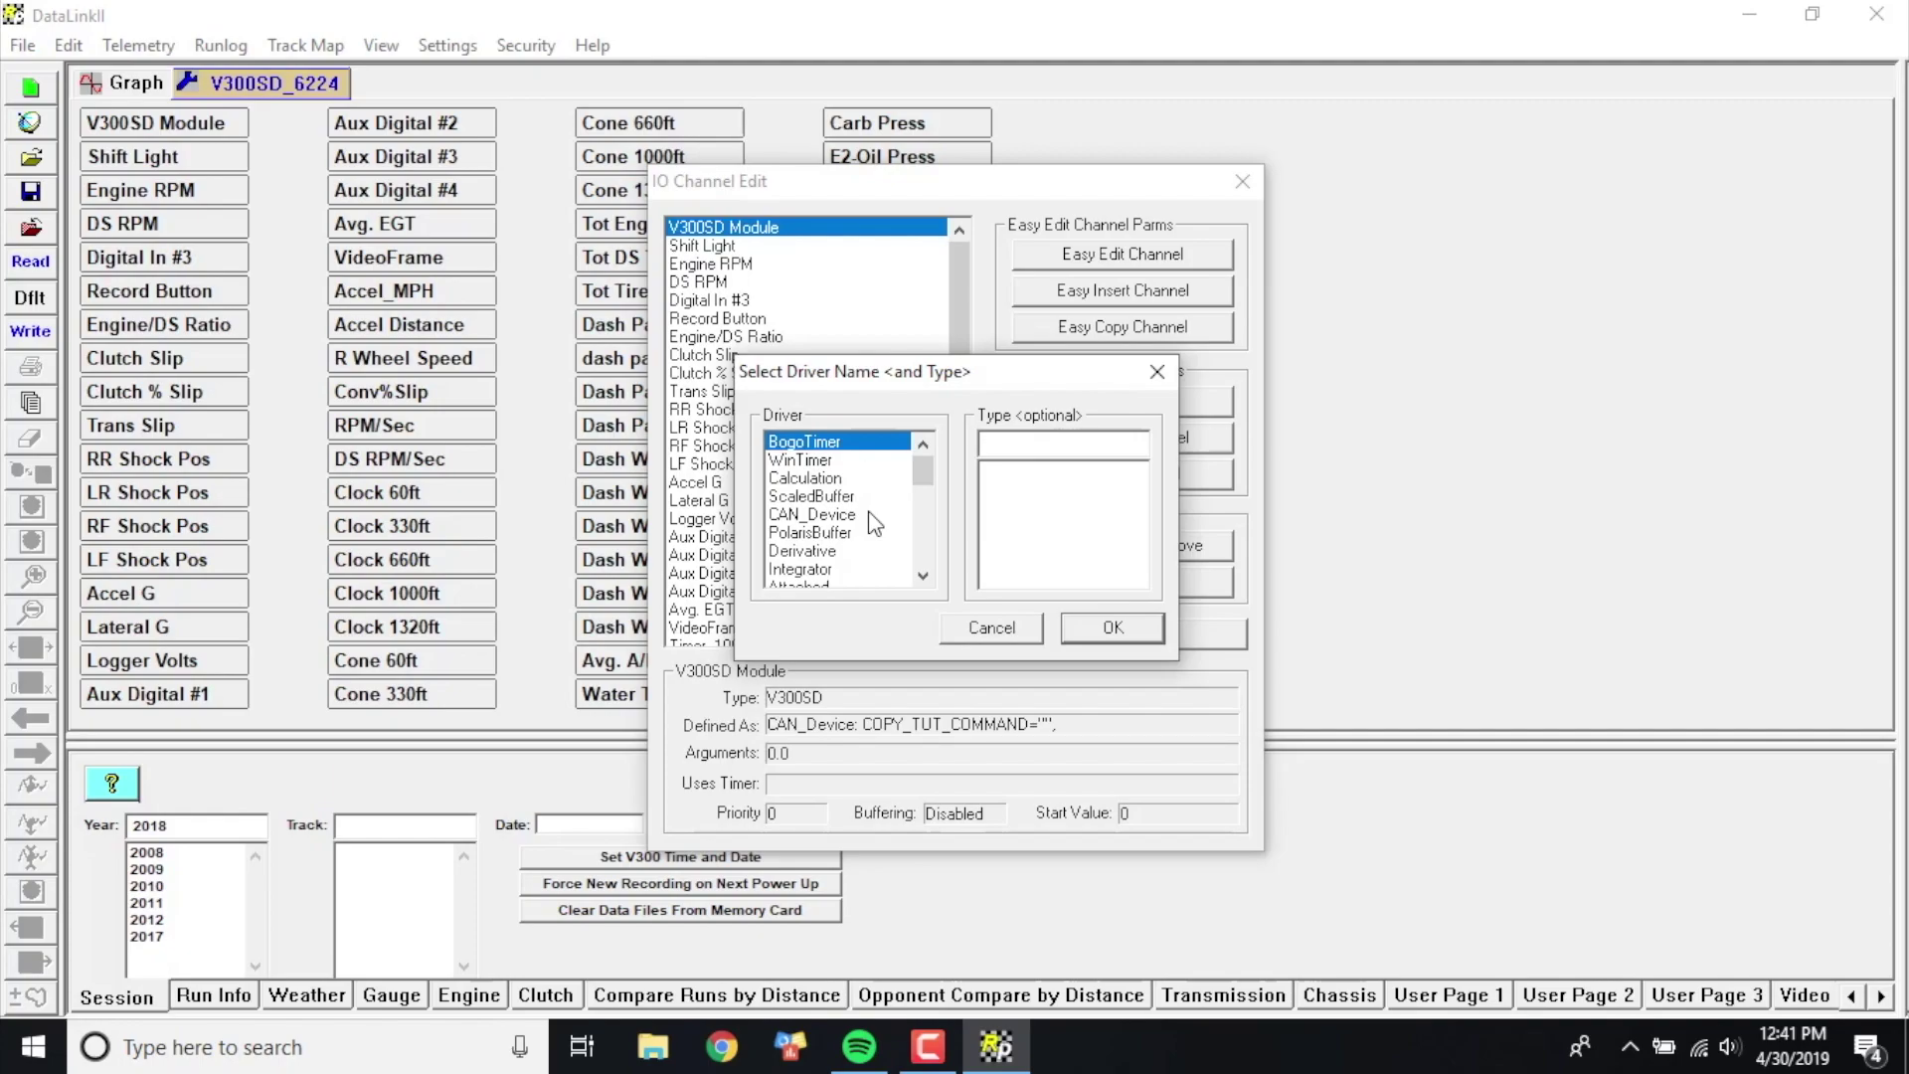
click(819, 481)
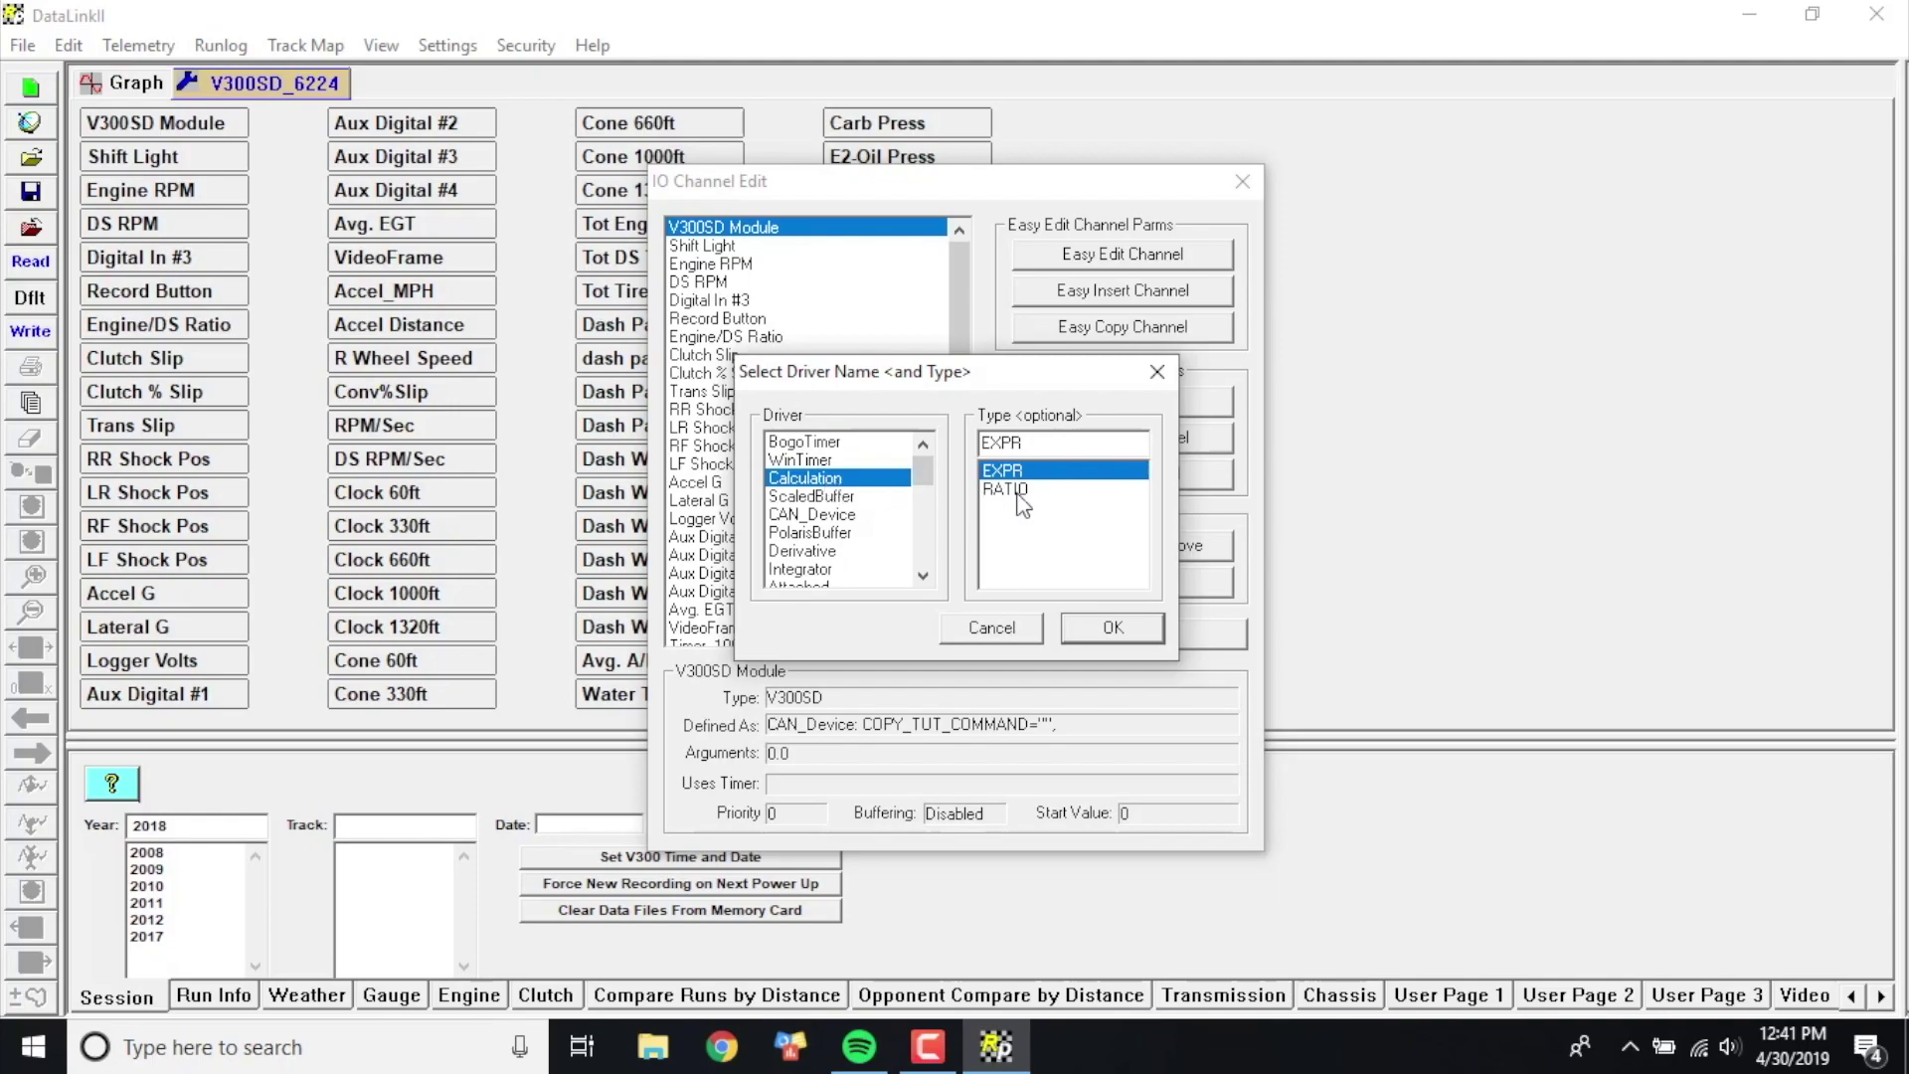
click(1048, 490)
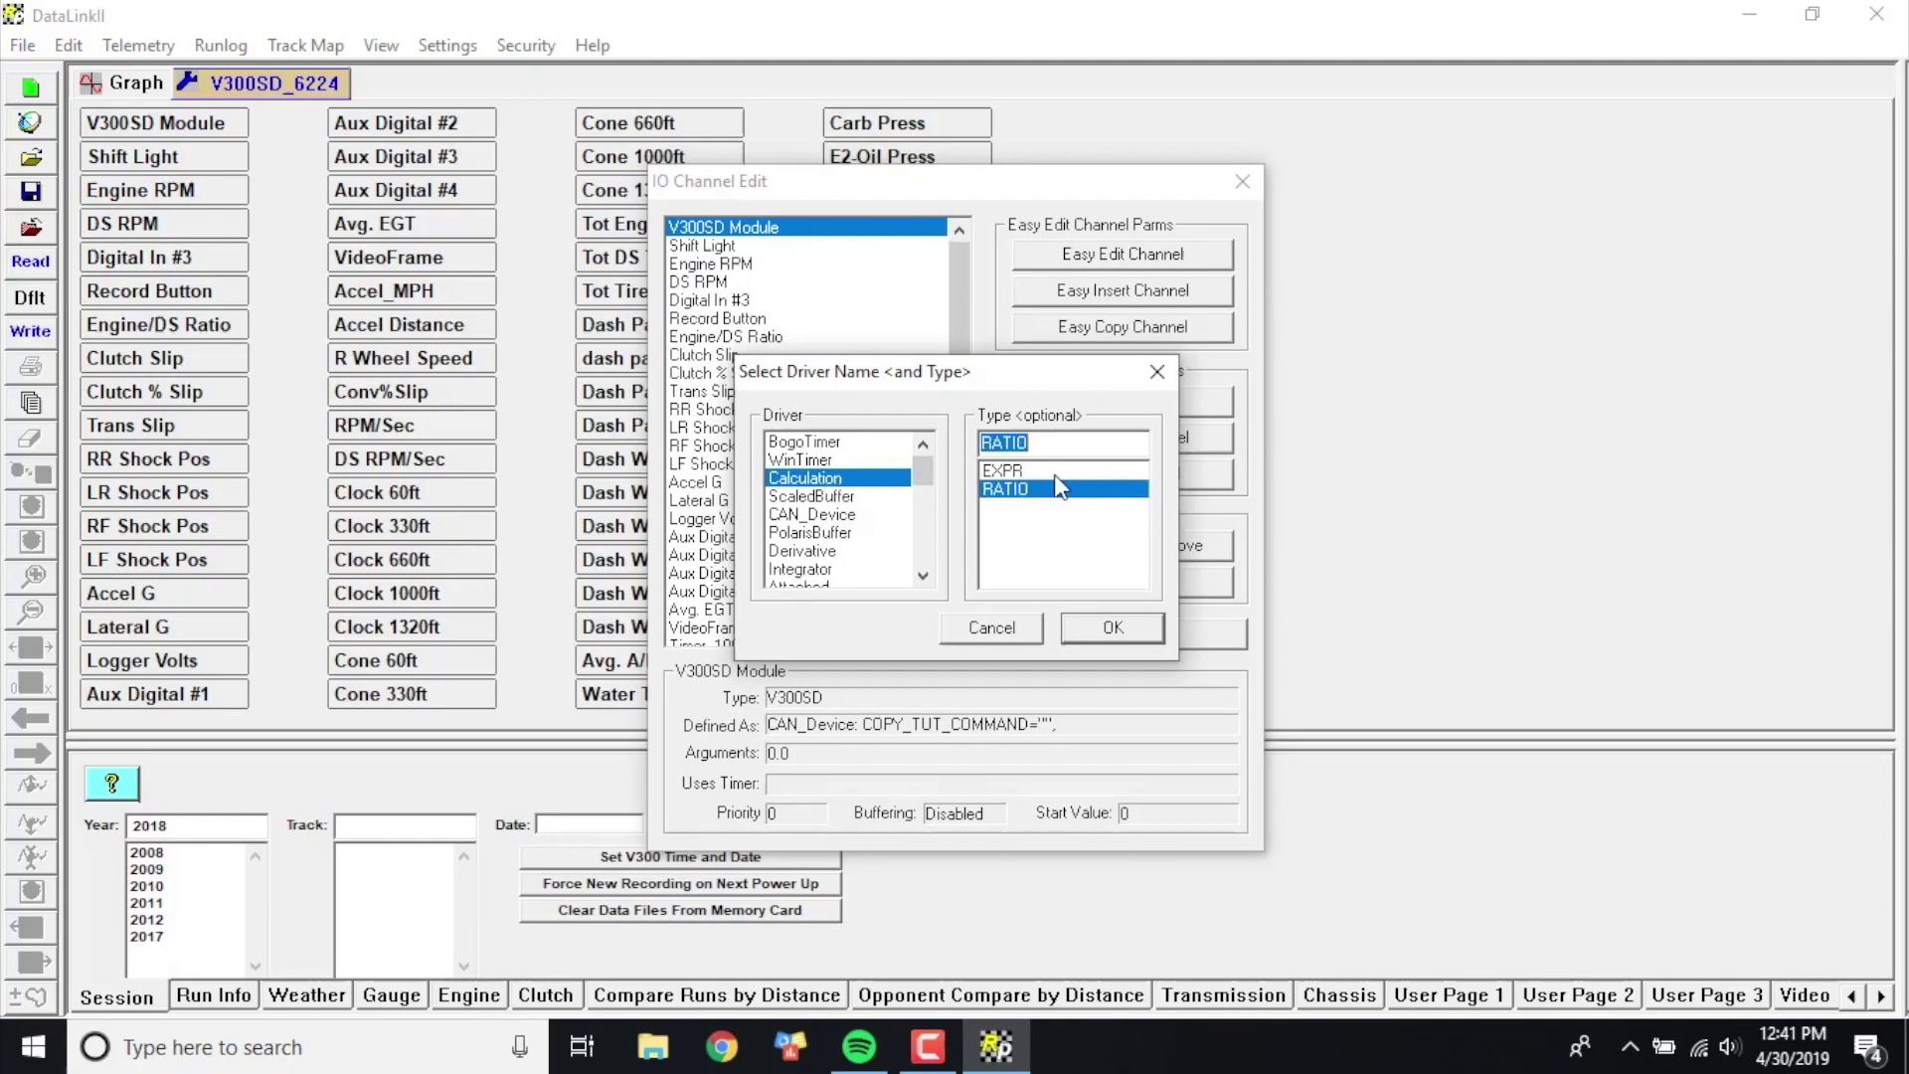
click(1054, 472)
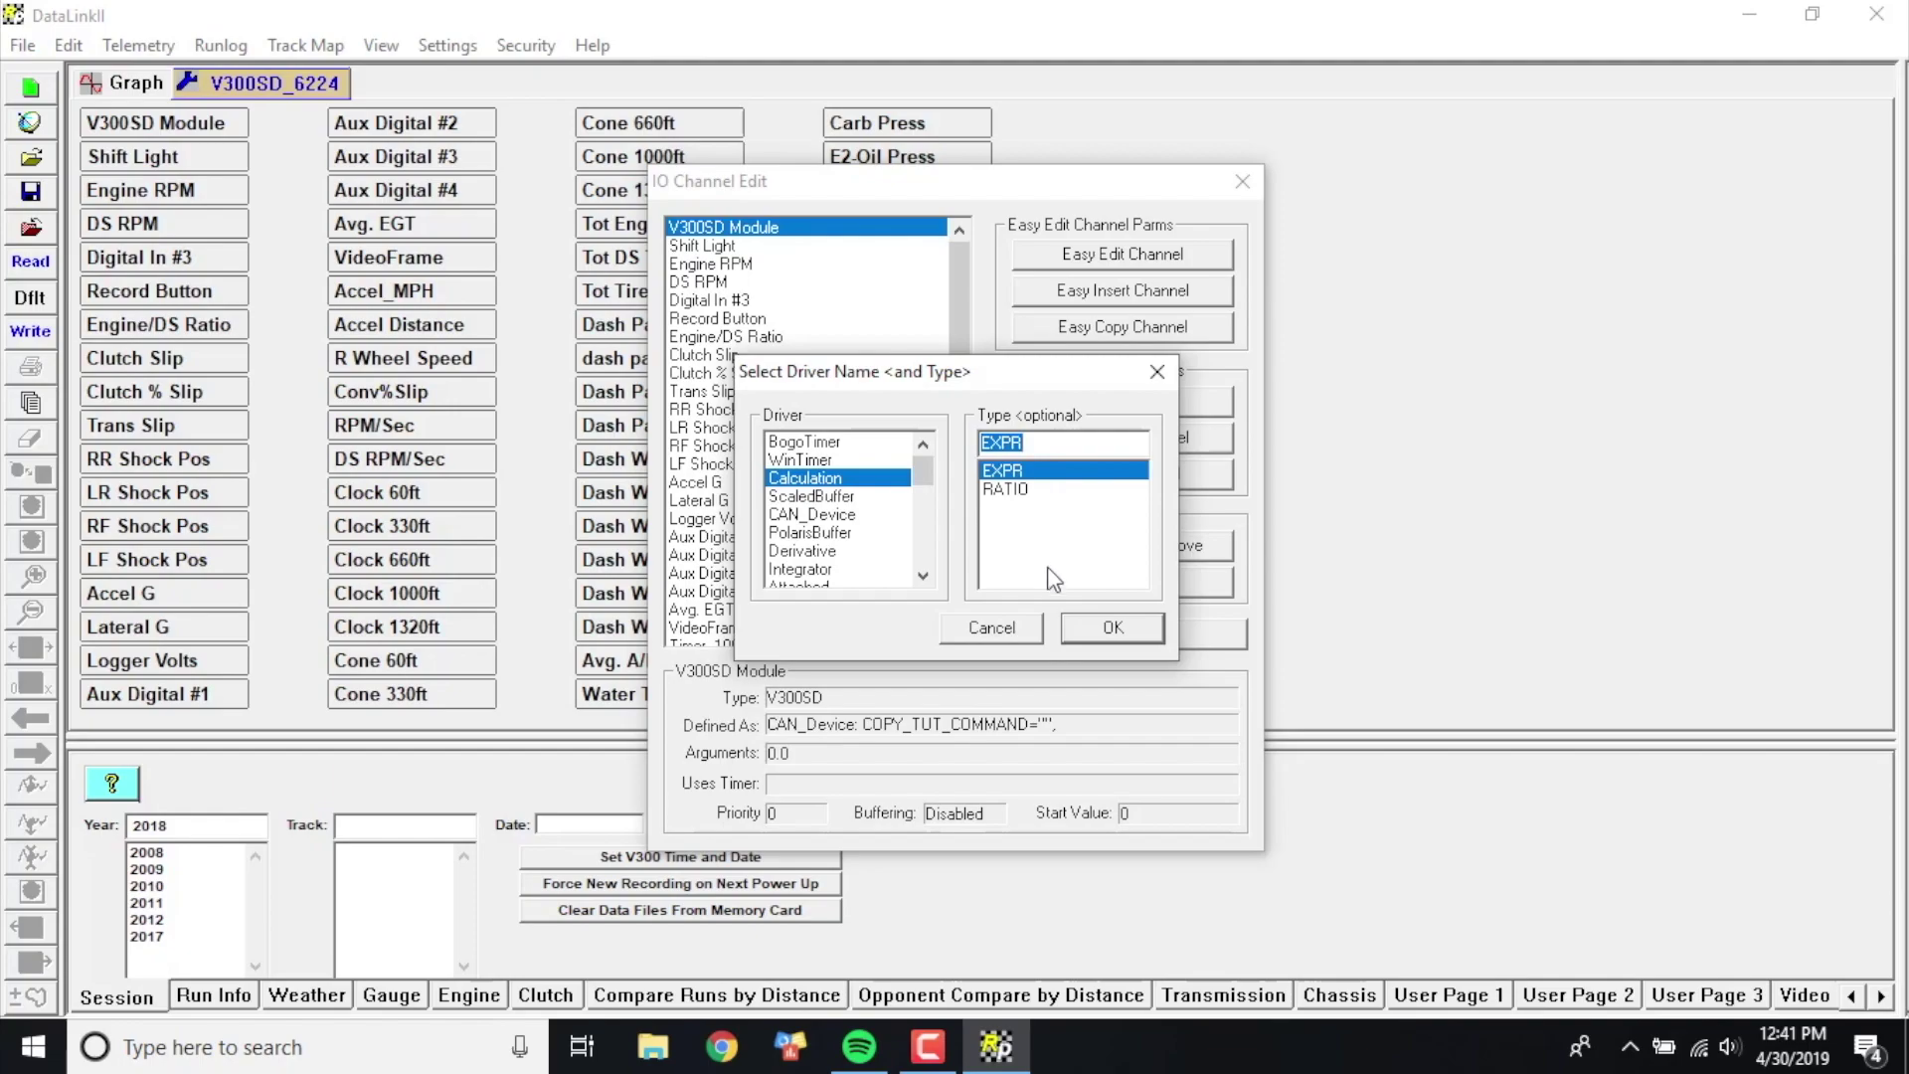
click(1108, 631)
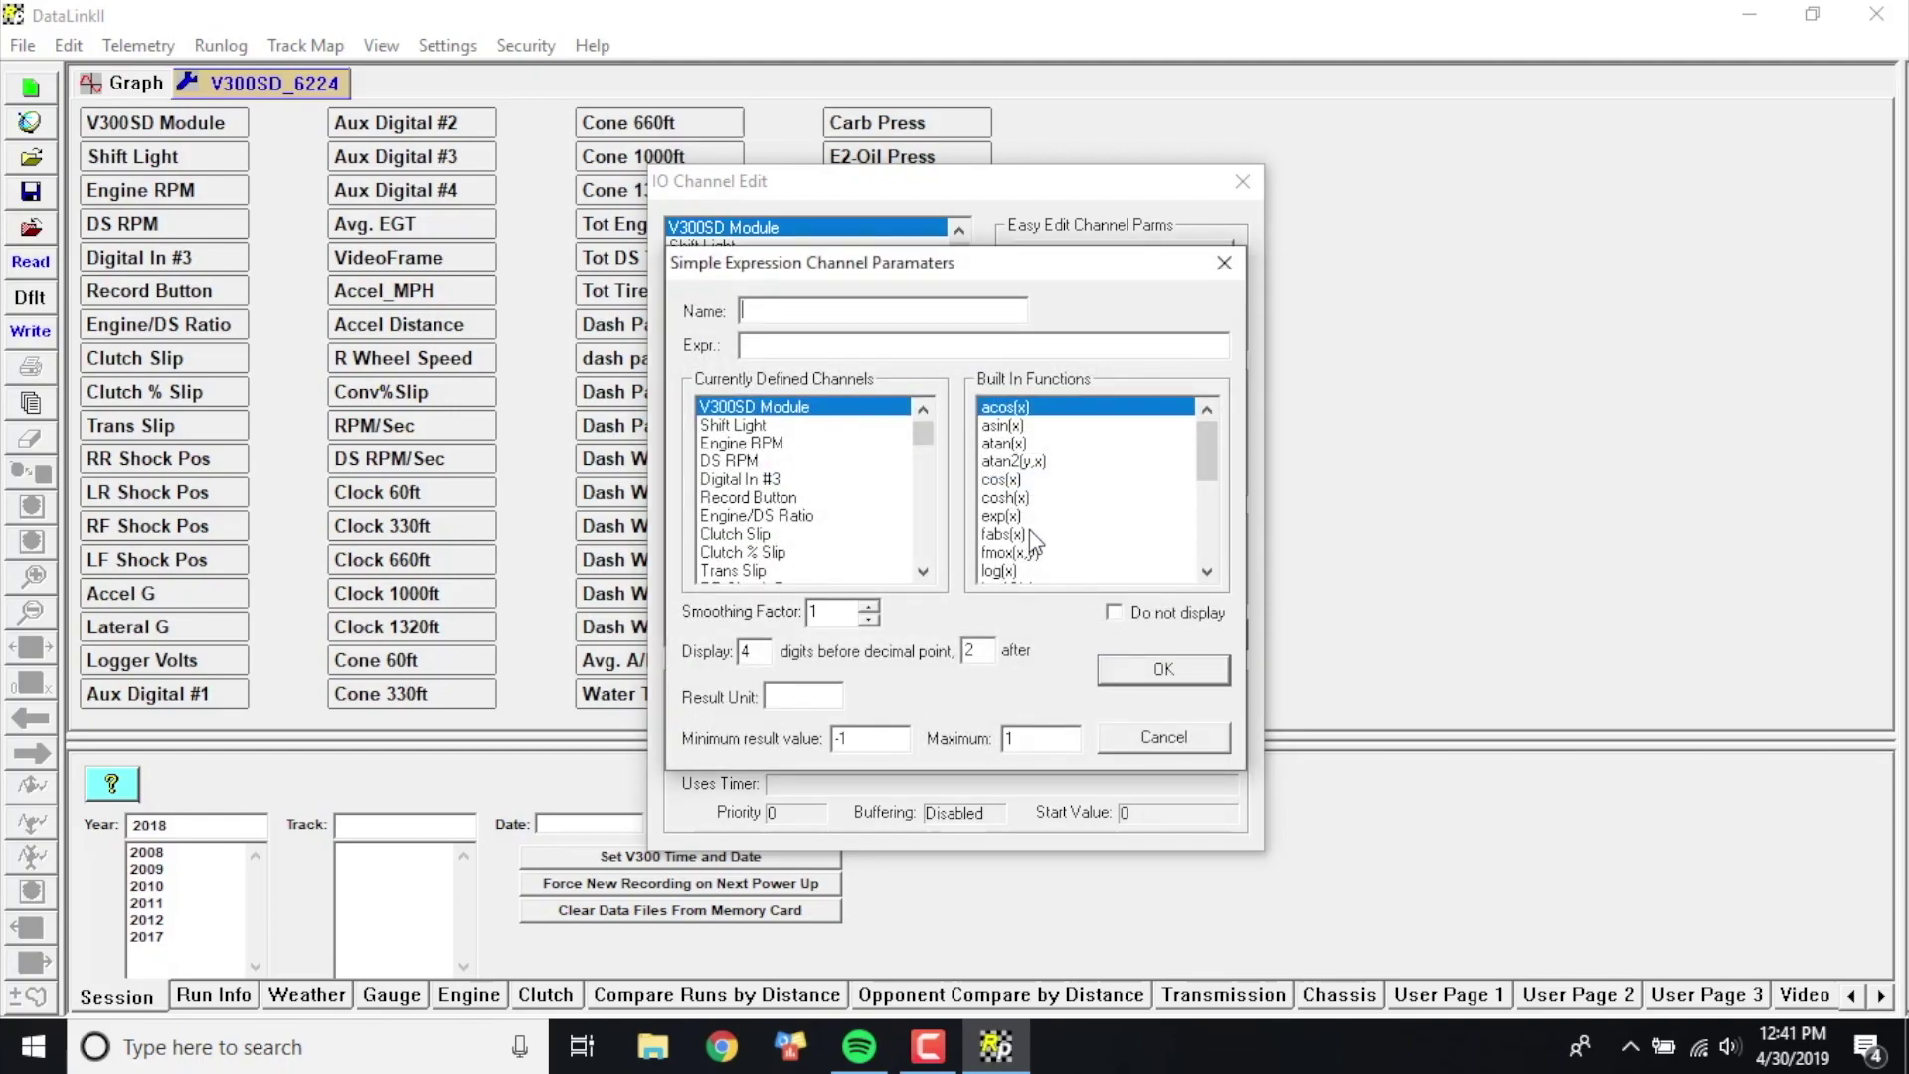
Step: Name the new channel 'Conv % Slip 2'
text(Conv % Slip 2)
Step: Enter the expression ('Engine RPM'-'DS RPM')/'Engine RPM'*100
click(940, 349)
double_click(776, 443)
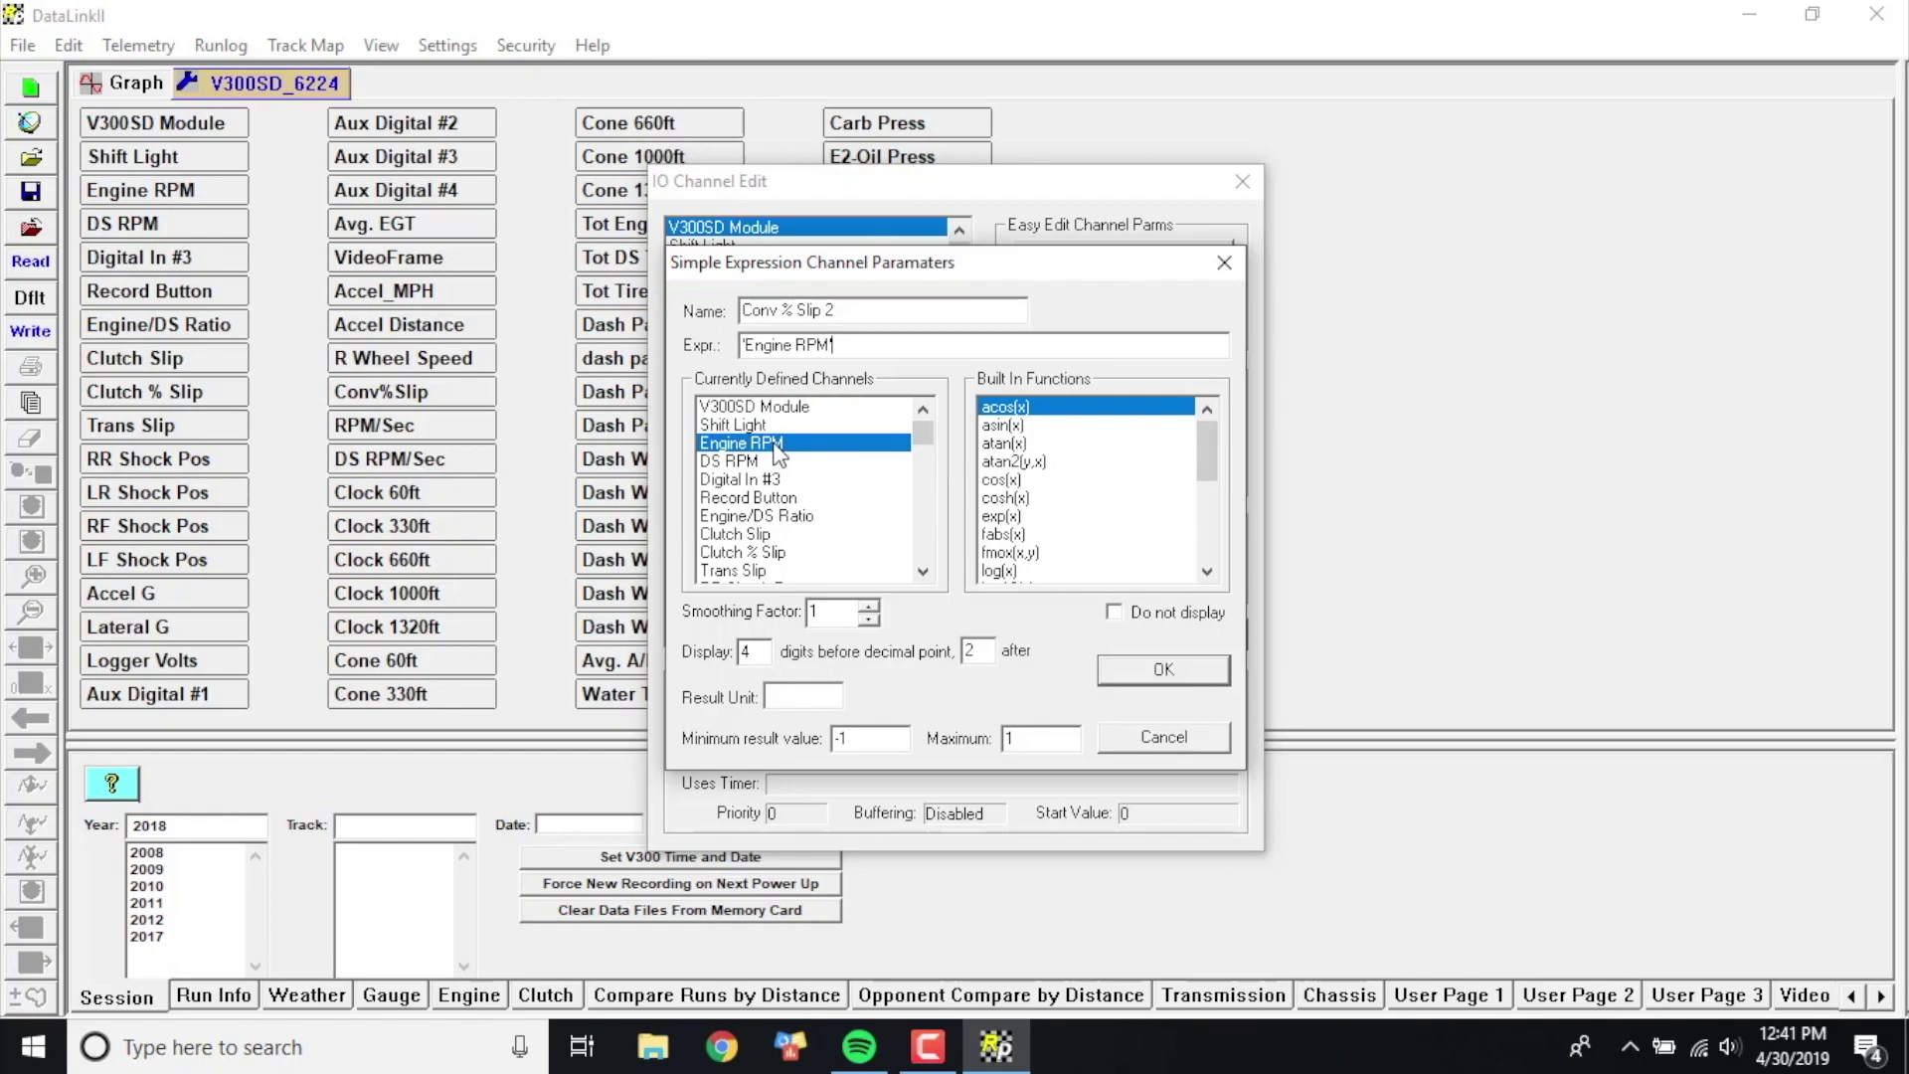
text('-)
double_click(769, 463)
text('DS RPM)
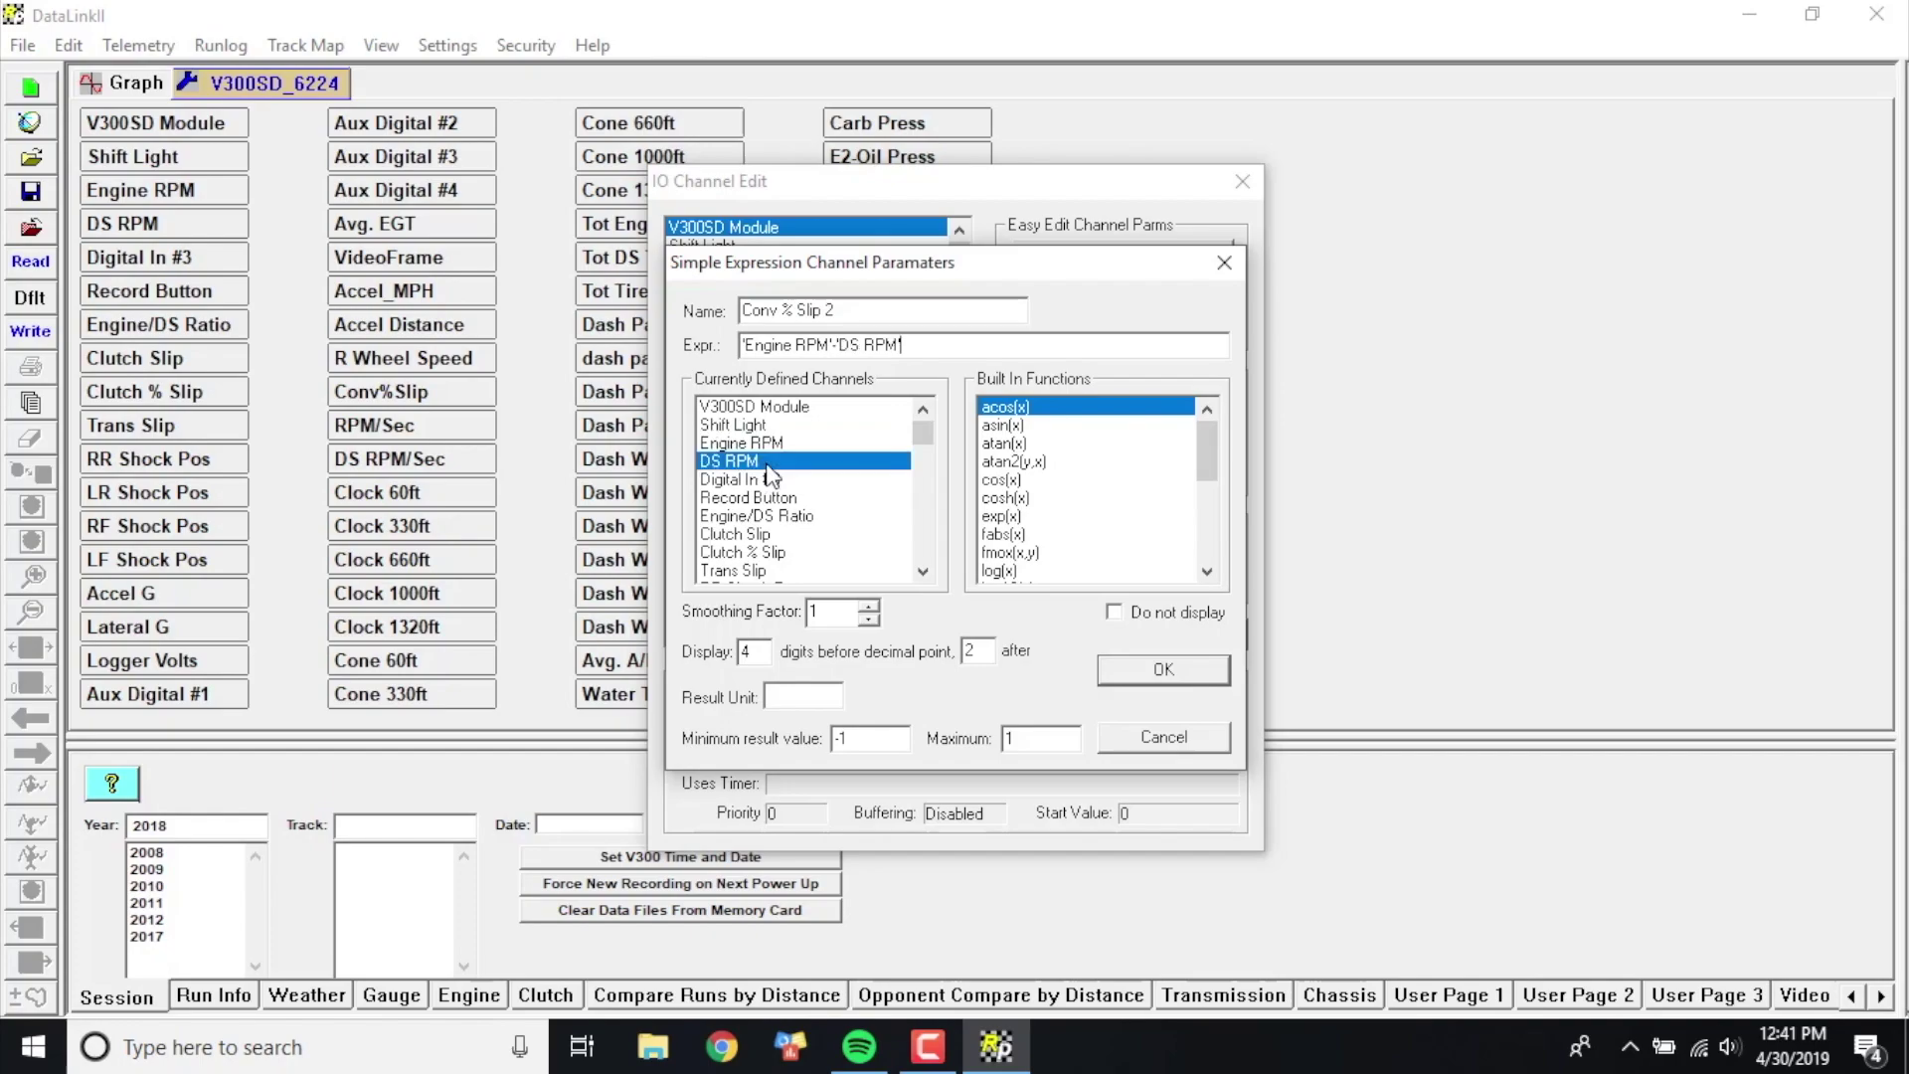
text(/)
double_click(775, 444)
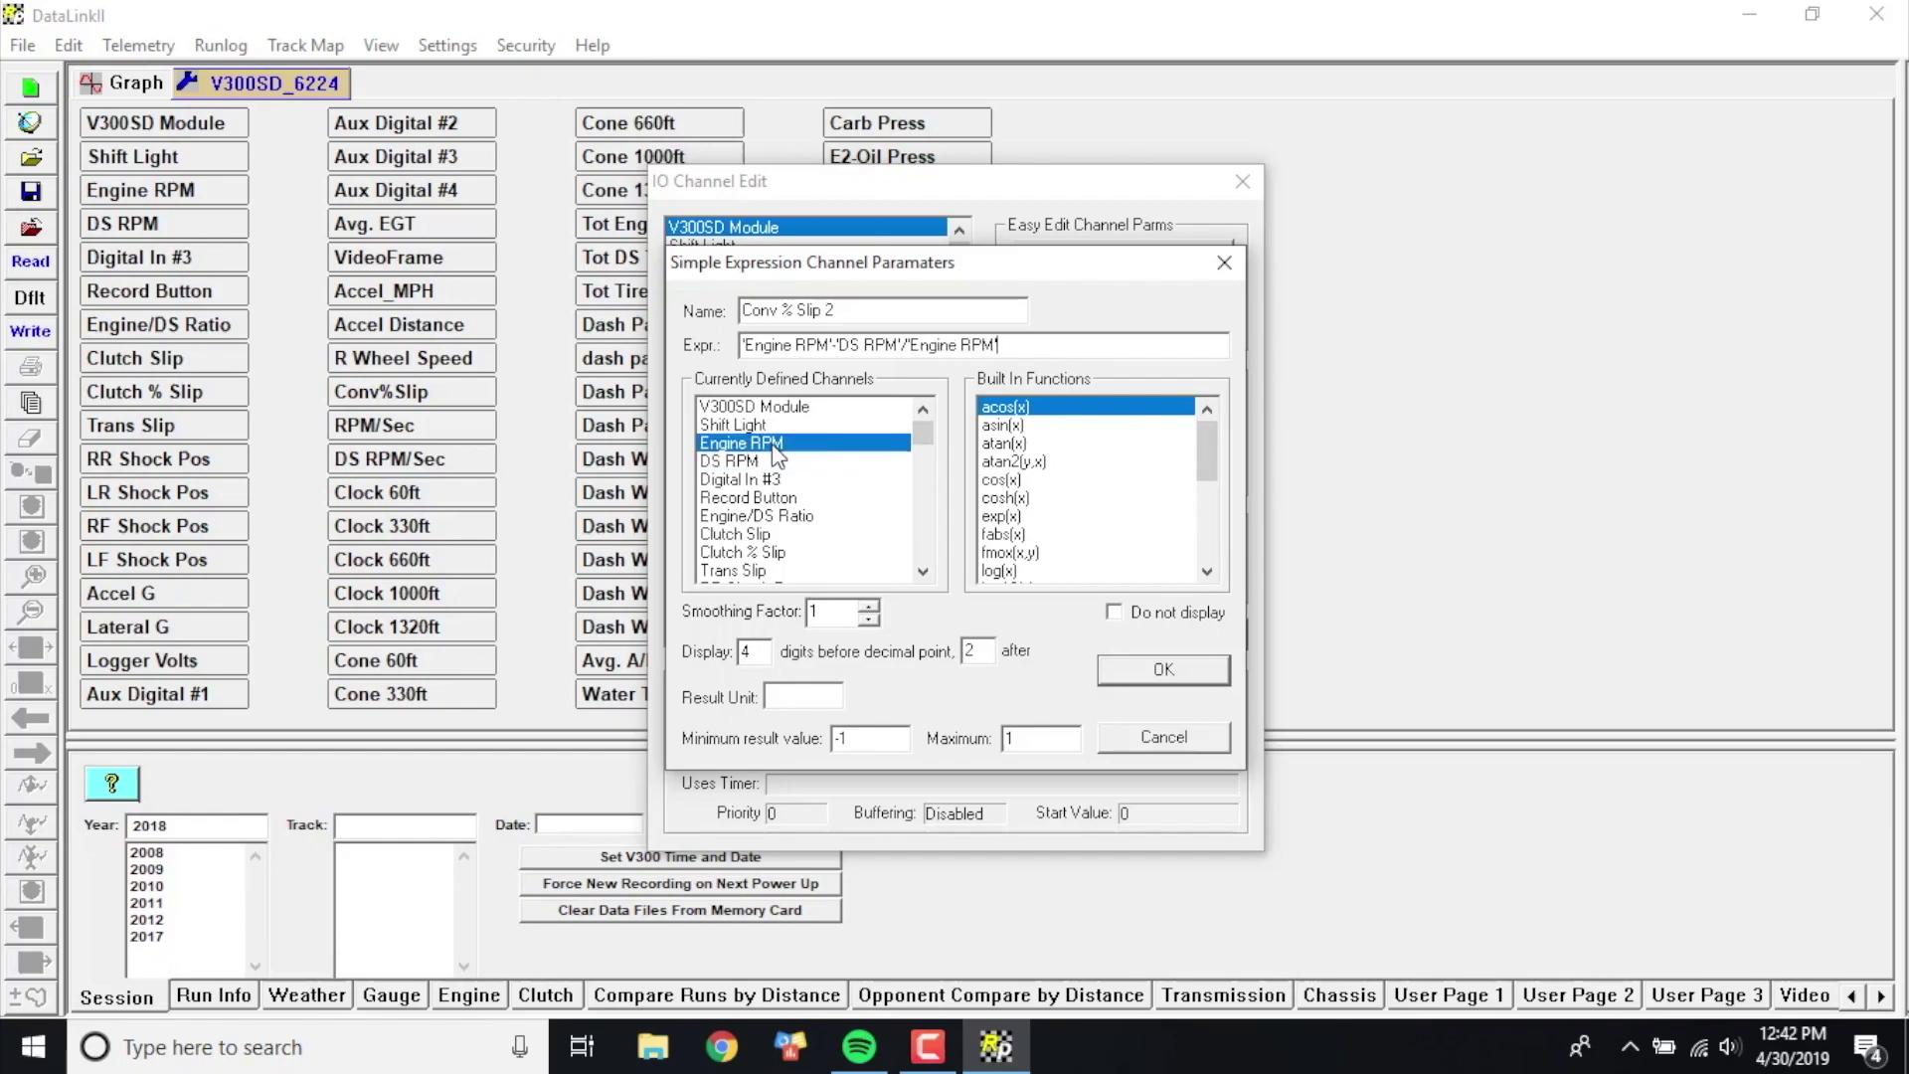
text(*100)
Step: Set 2 decimal places and a result range of 0 to 200 for the channel
click(979, 651)
key(BackSpace)
text(2)
click(807, 694)
click(885, 740)
key(BackSpace)
key(BackSpace)
text(0)
click(1034, 744)
key(BackSpace)
text(200)
Step: Confirm the expression and close IO Channel Edit, keeping Conv % Slip 2
click(1139, 684)
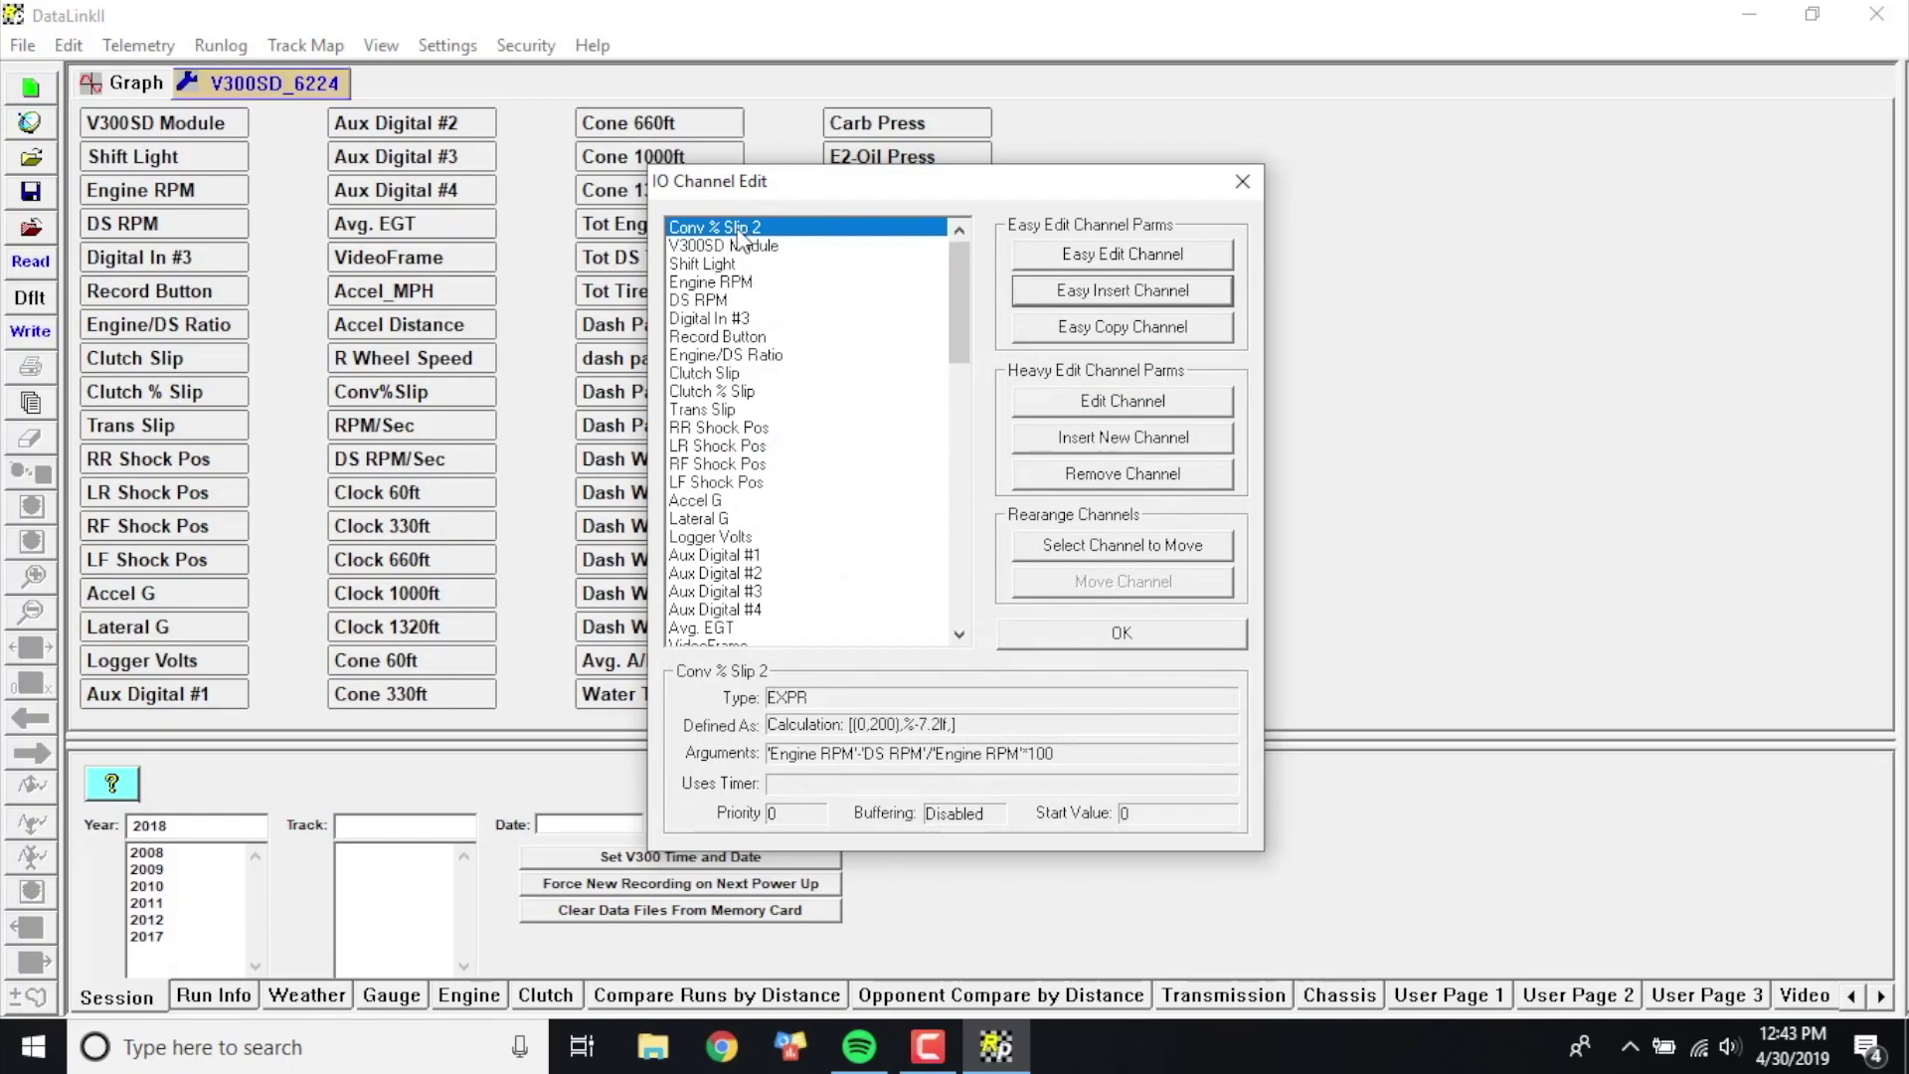
click(754, 237)
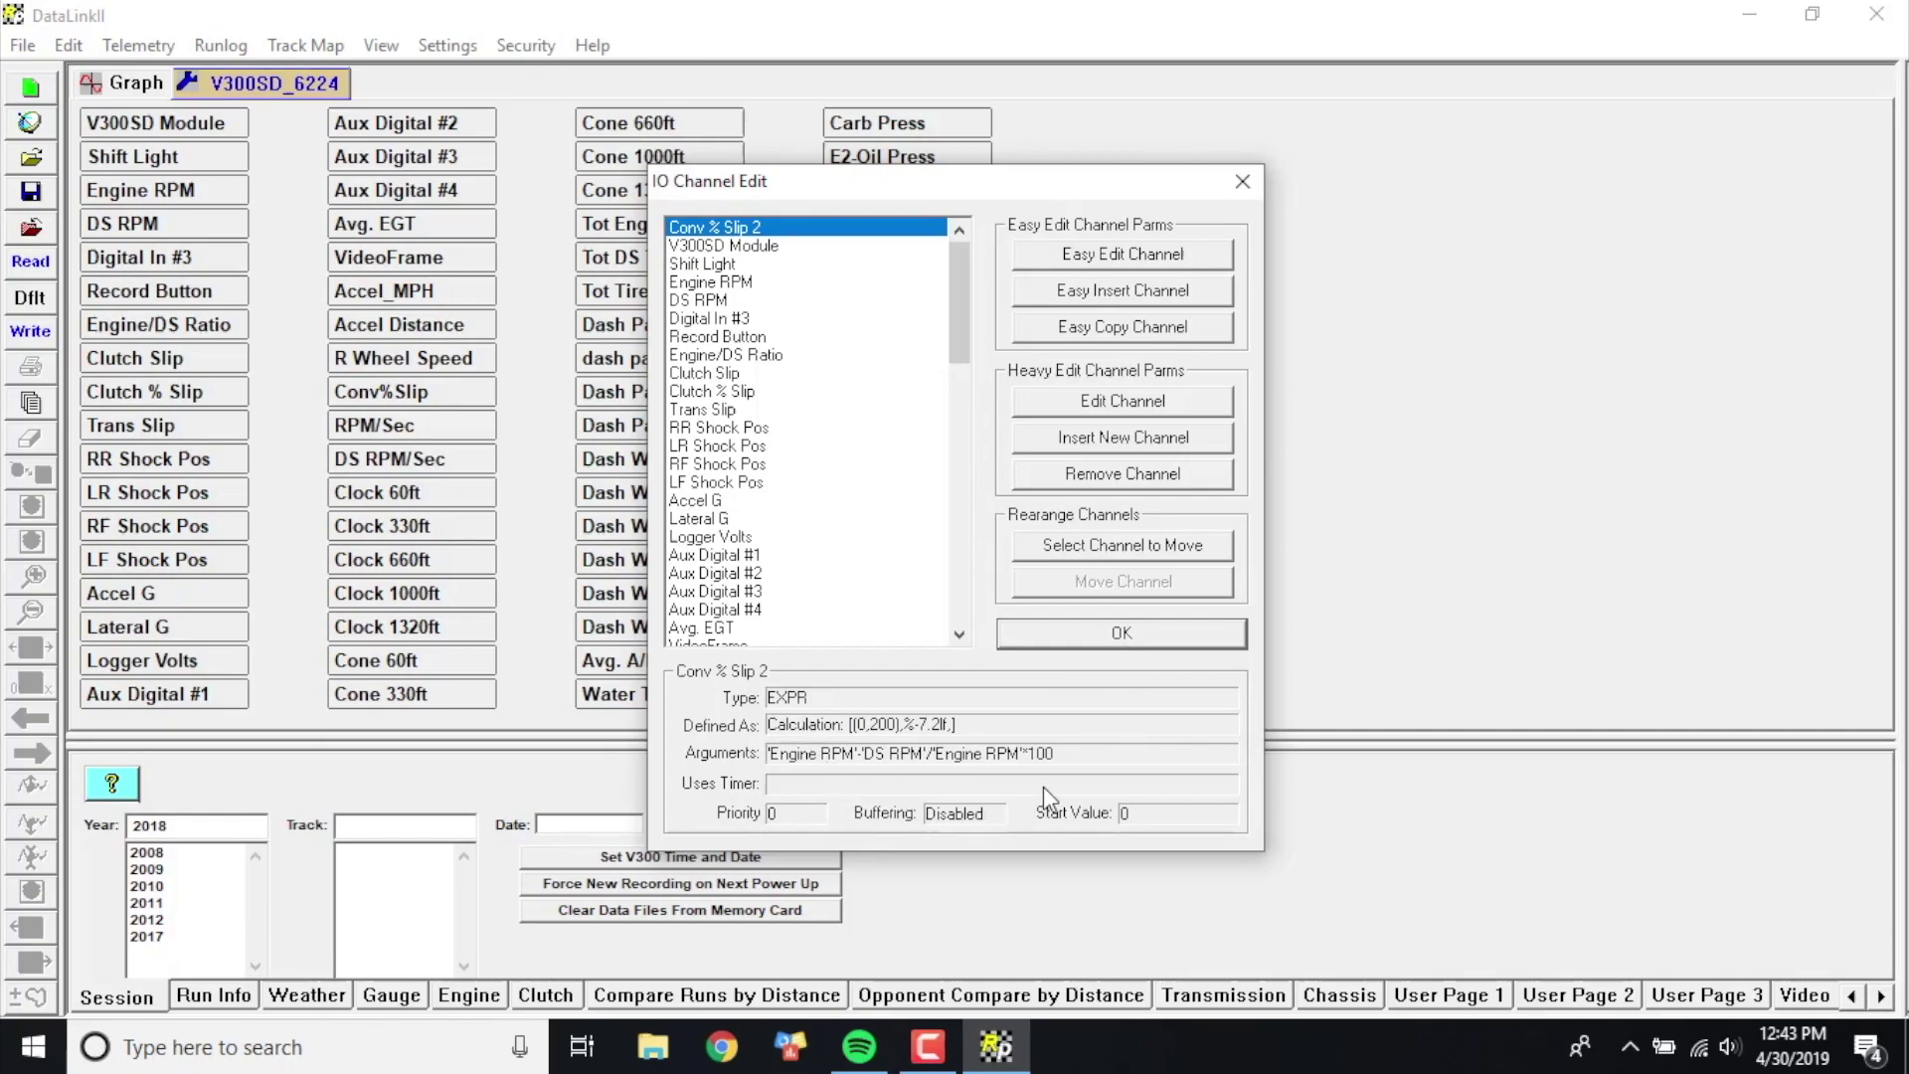
click(1099, 636)
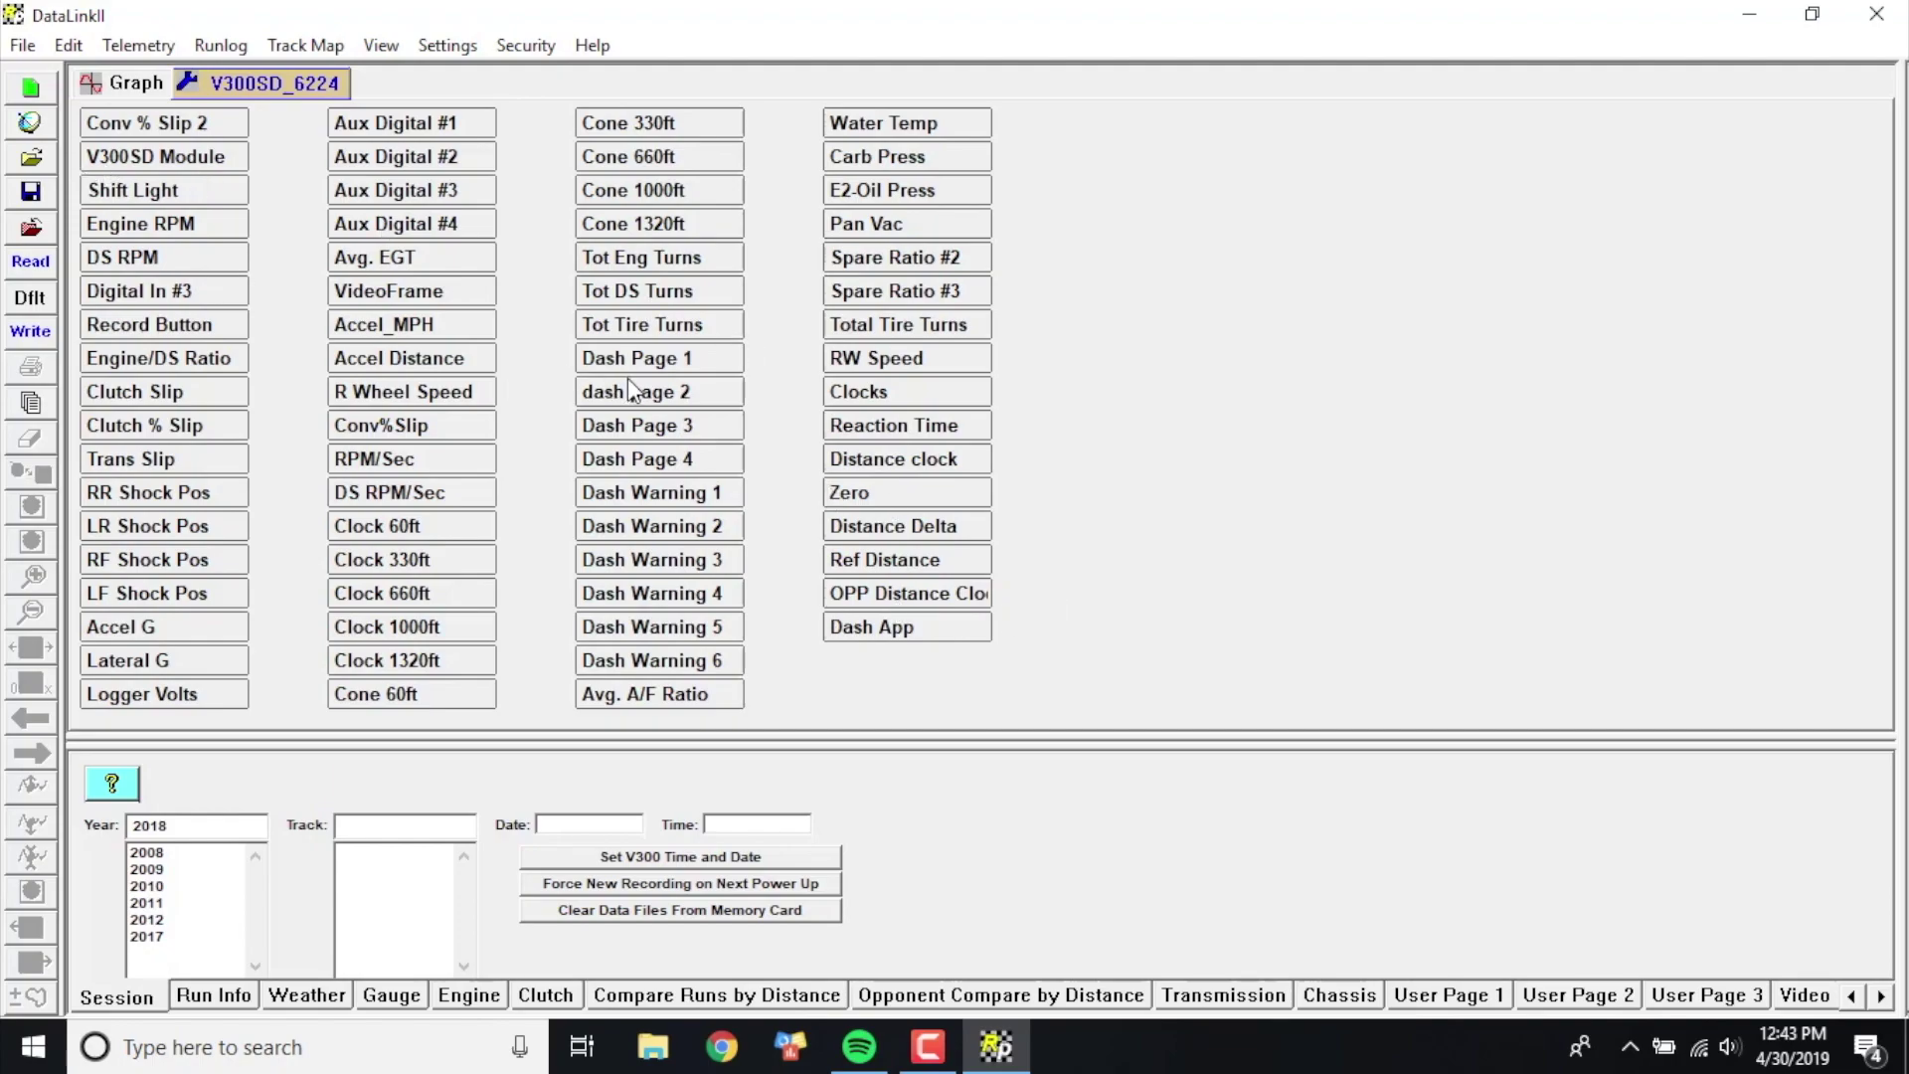
Step: Open run V3Las033117E1 and enlarge the graph and channel readout panels
click(23, 46)
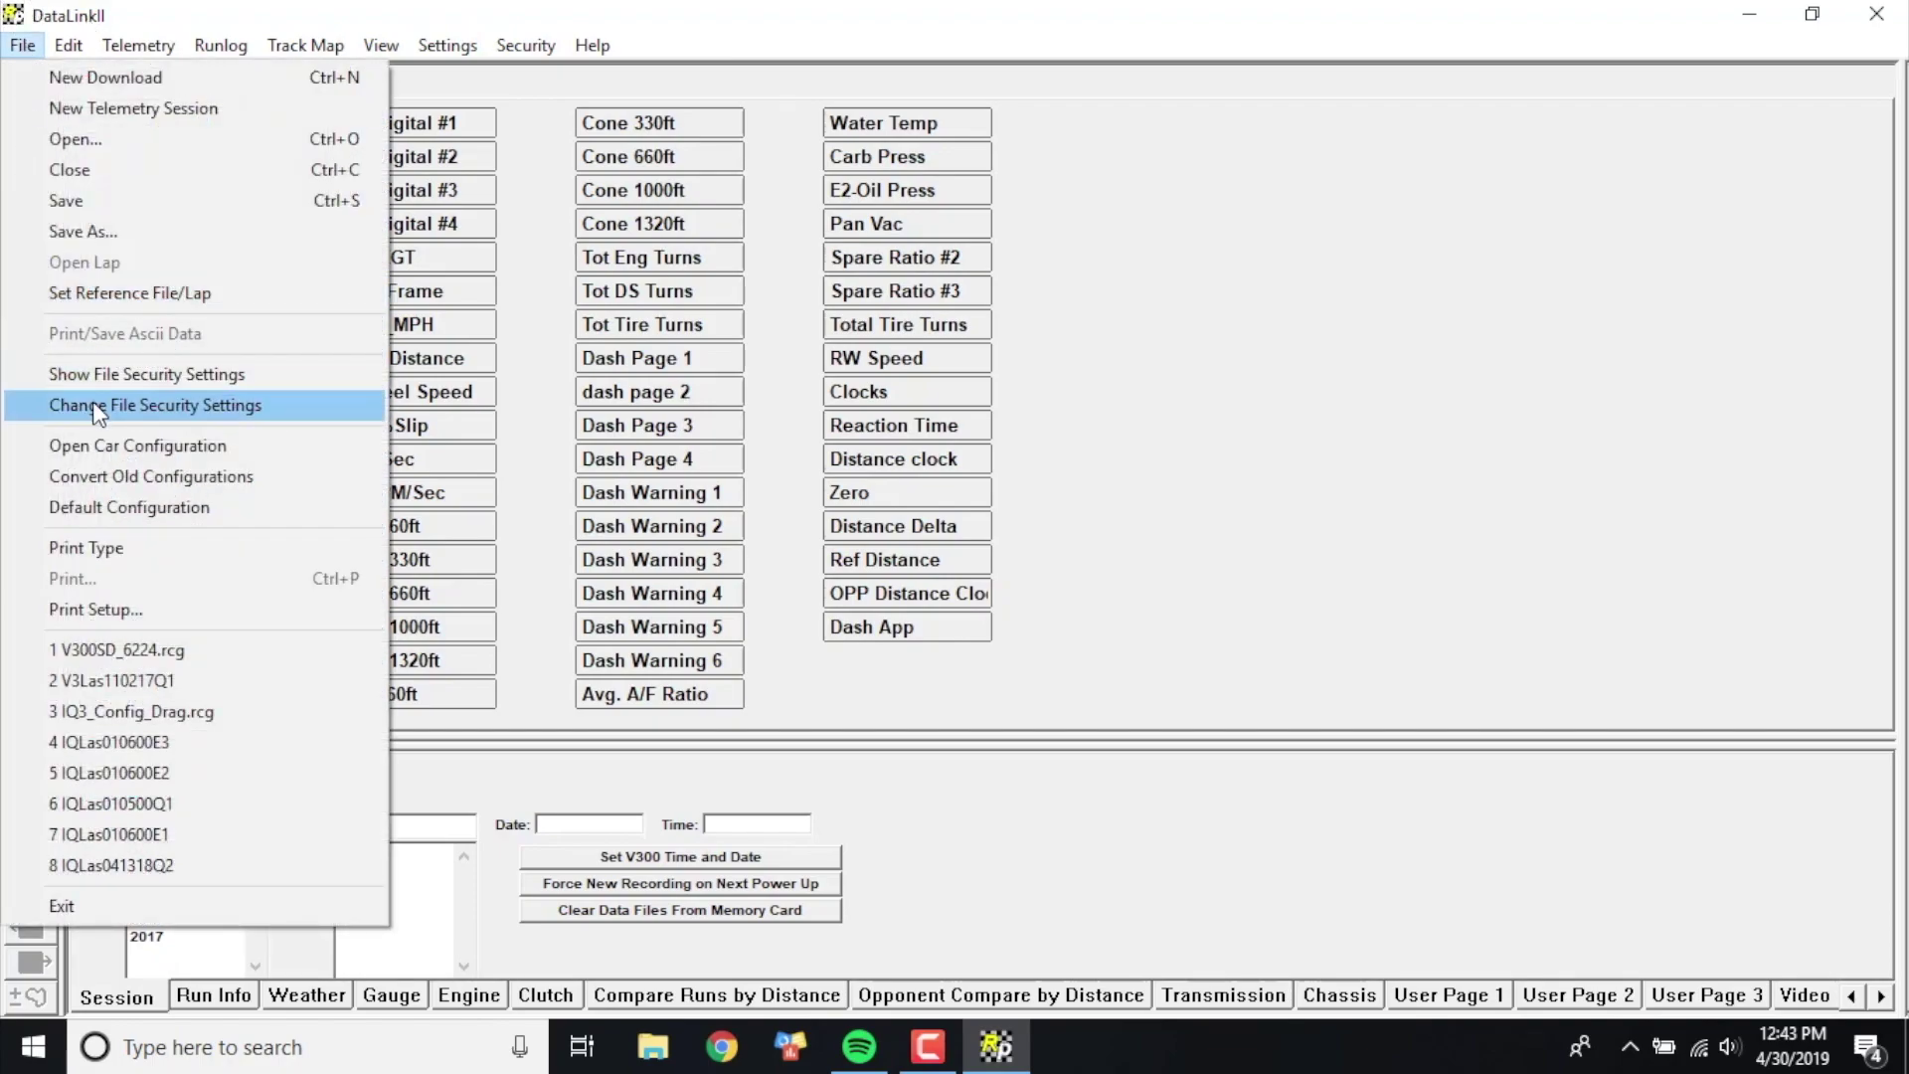
click(80, 140)
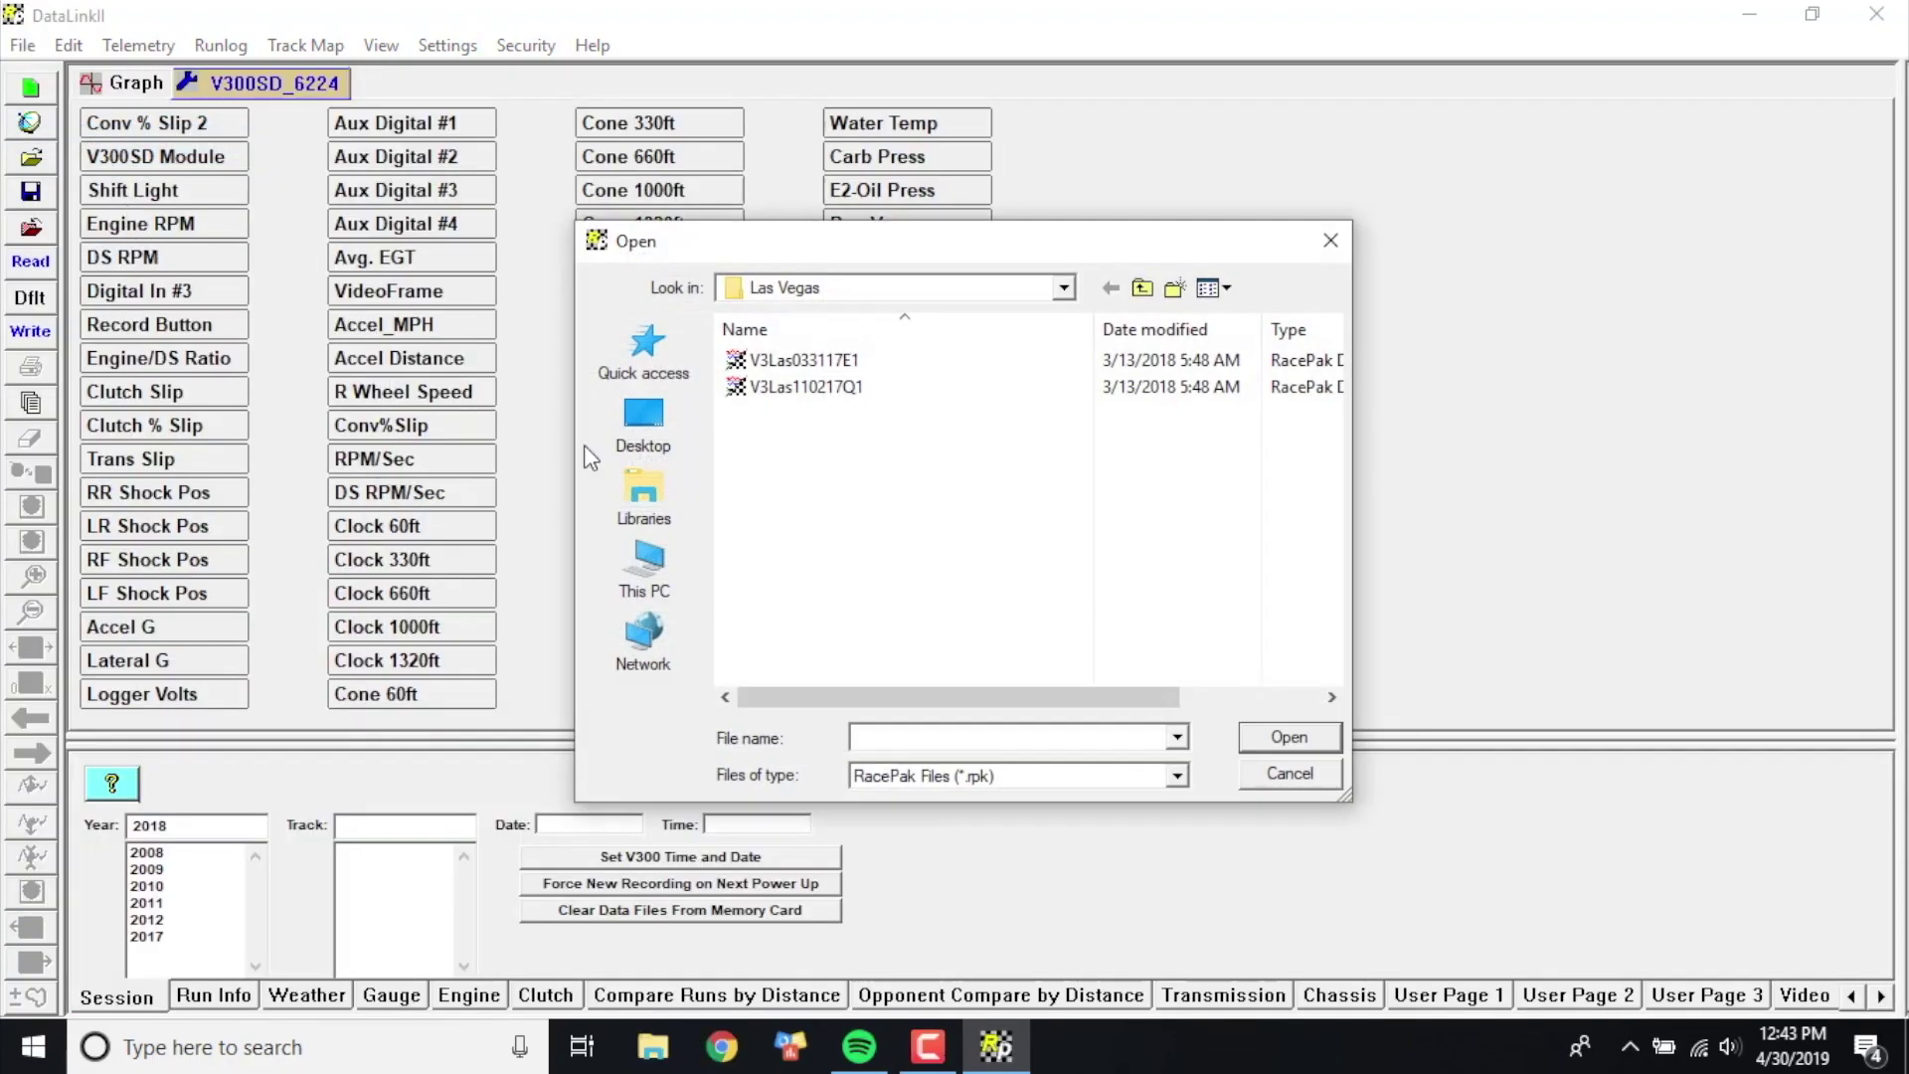
double_click(840, 360)
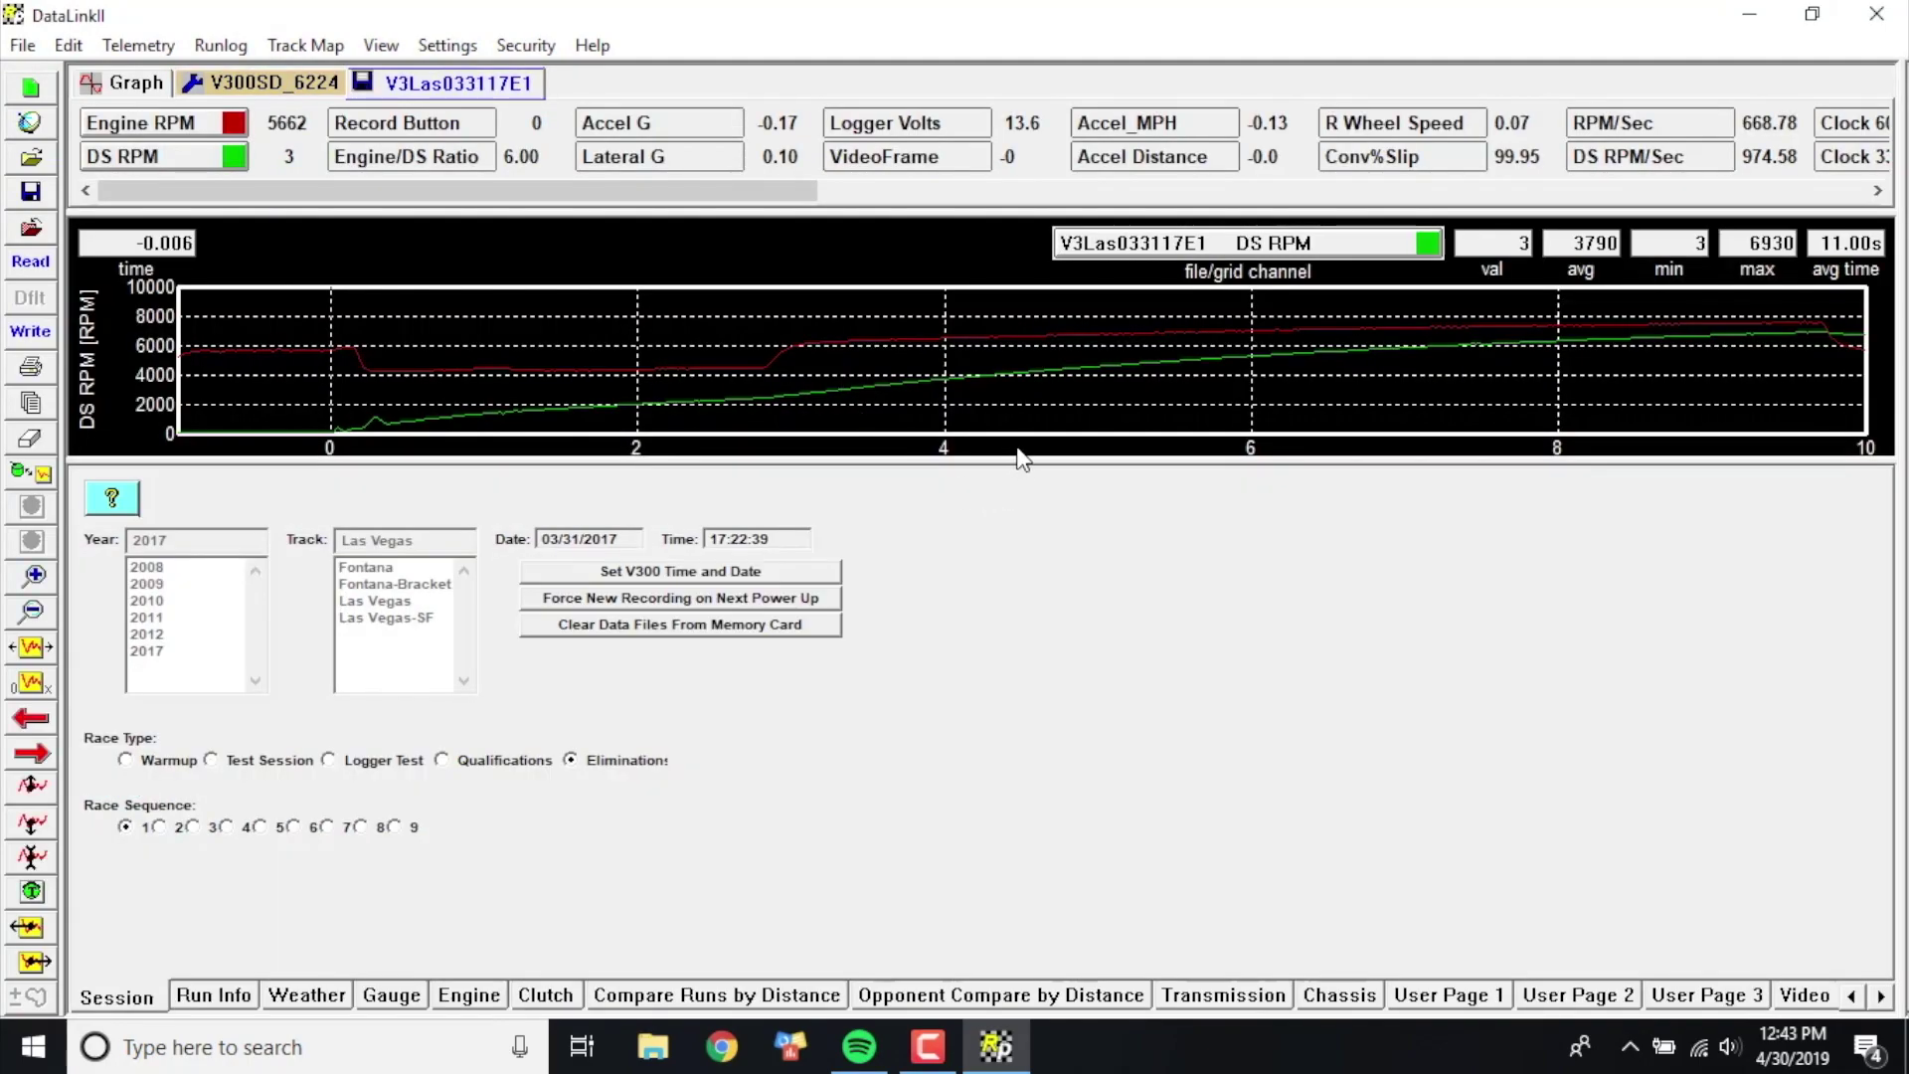
drag(1011, 461, 959, 984)
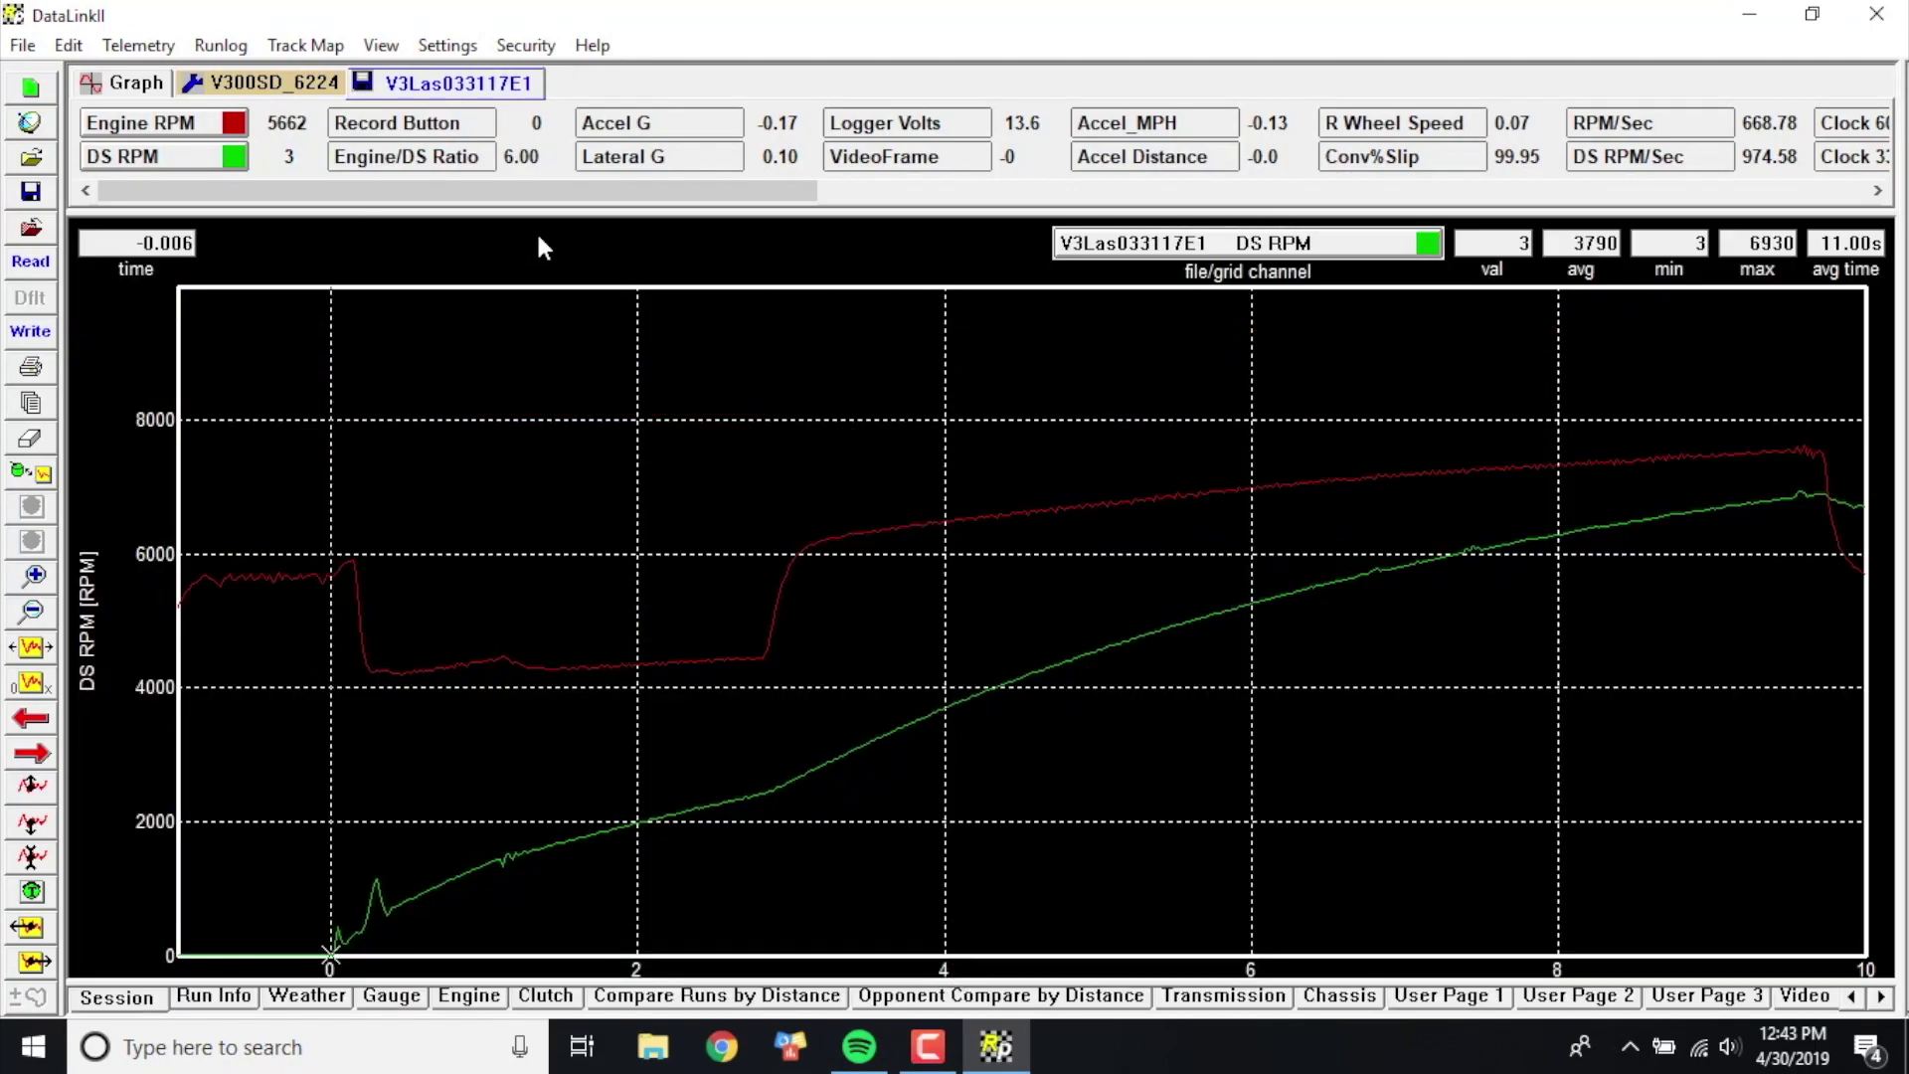
drag(554, 208, 556, 288)
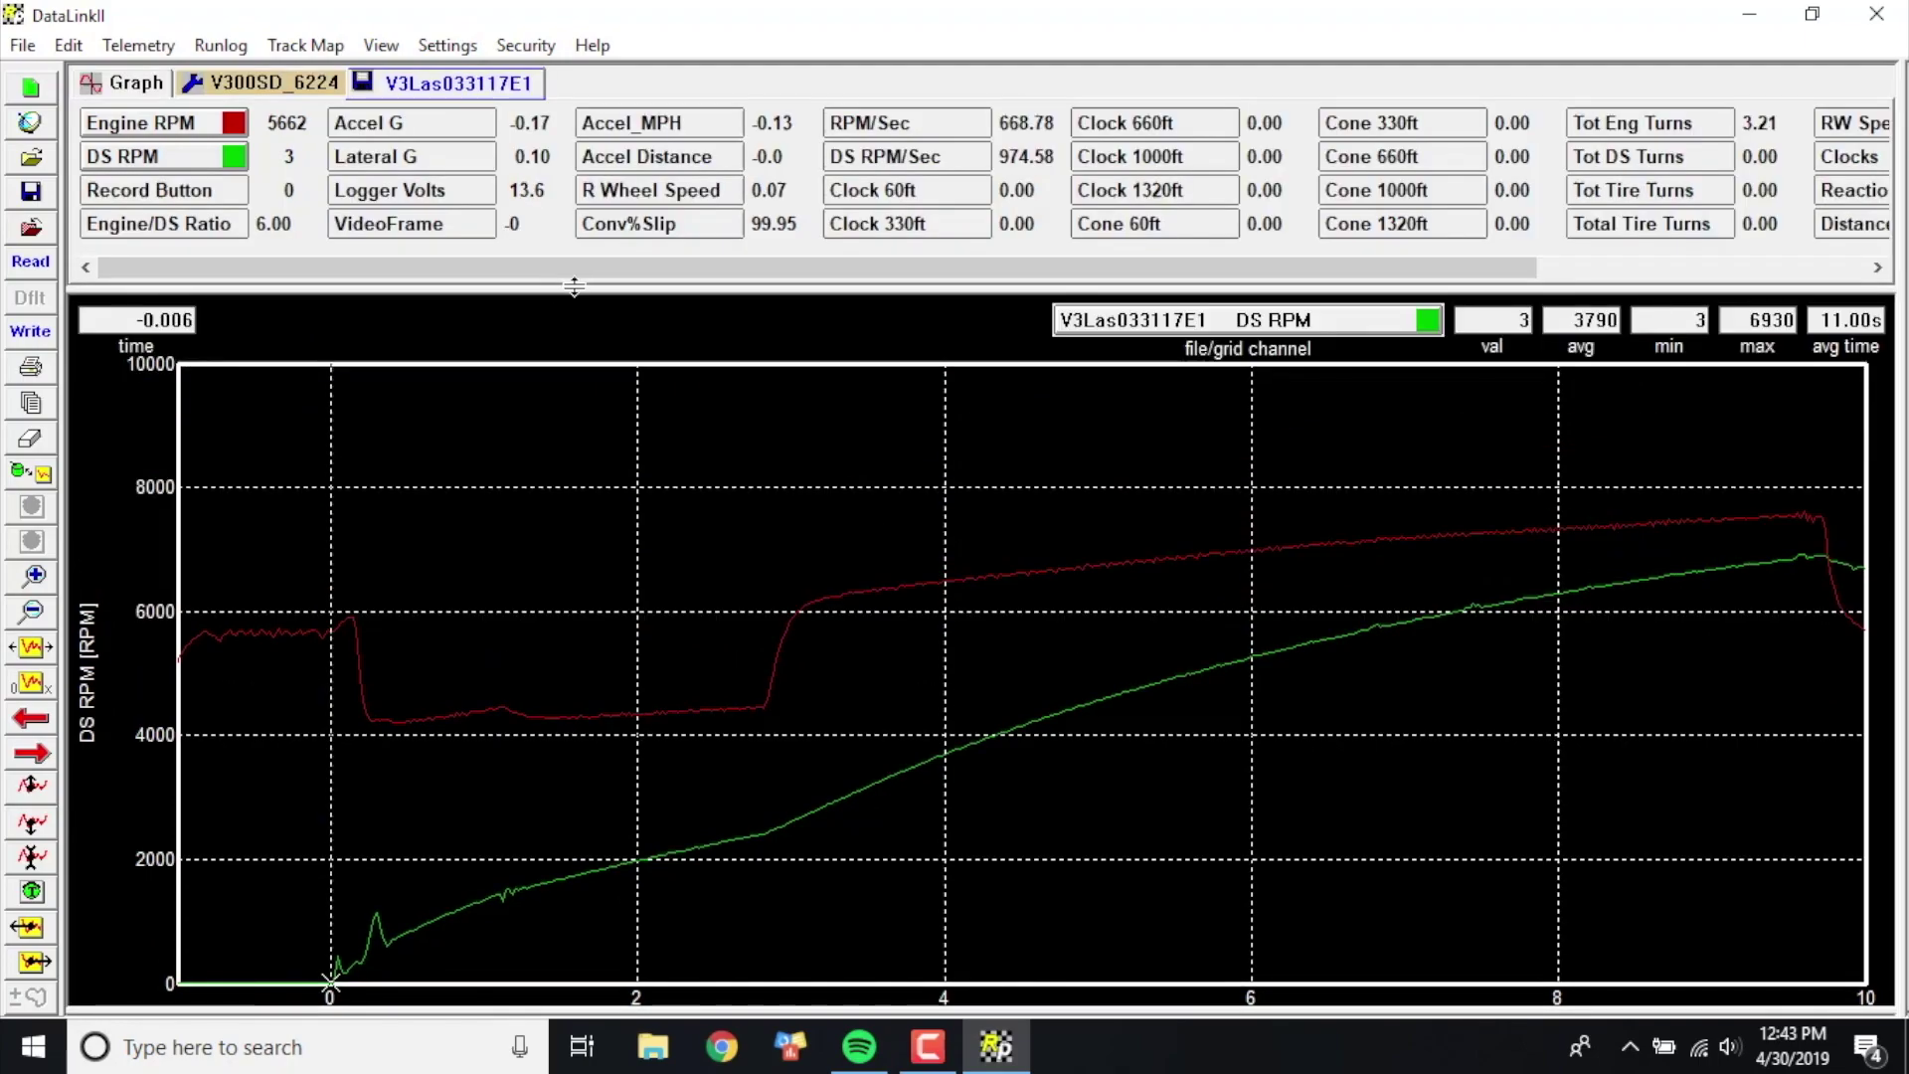
Step: Plot Conv%Slip on the RPM graph and read values from launch to 9.115 s
click(654, 224)
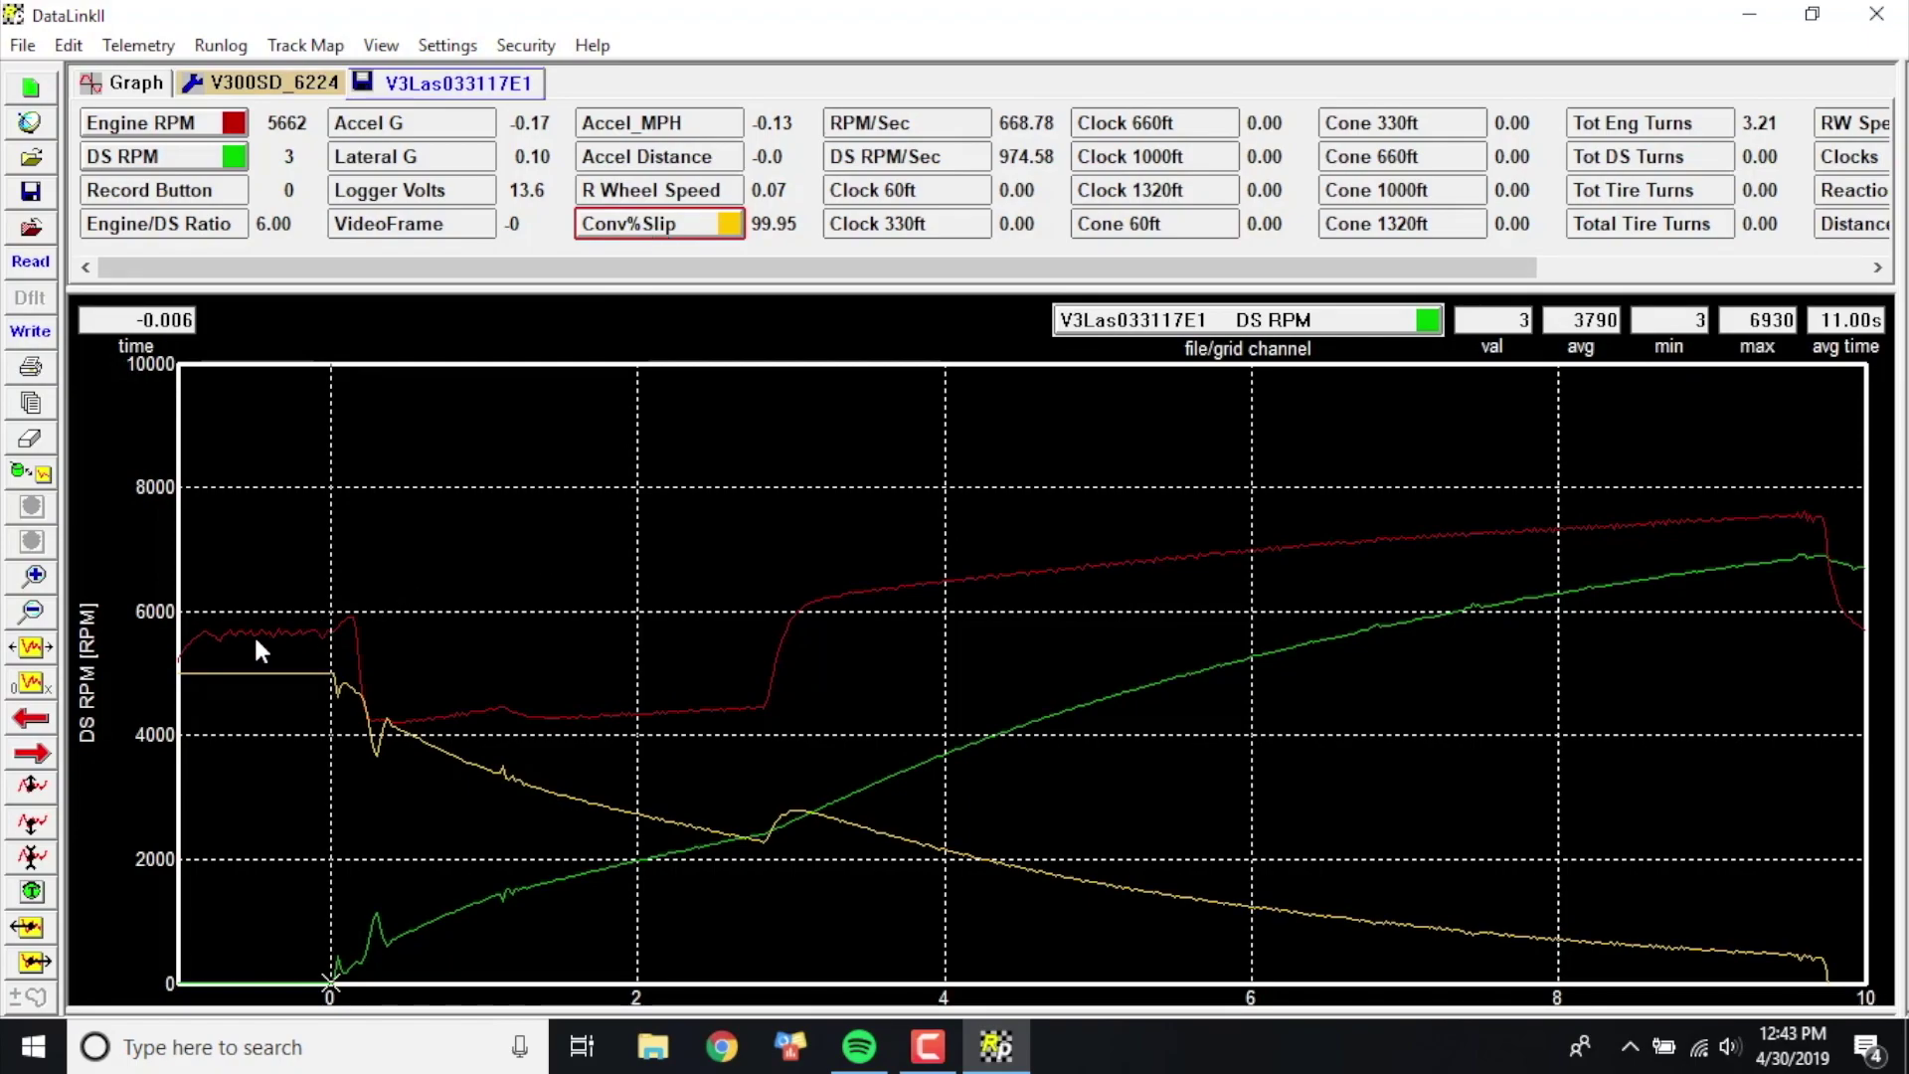
click(247, 684)
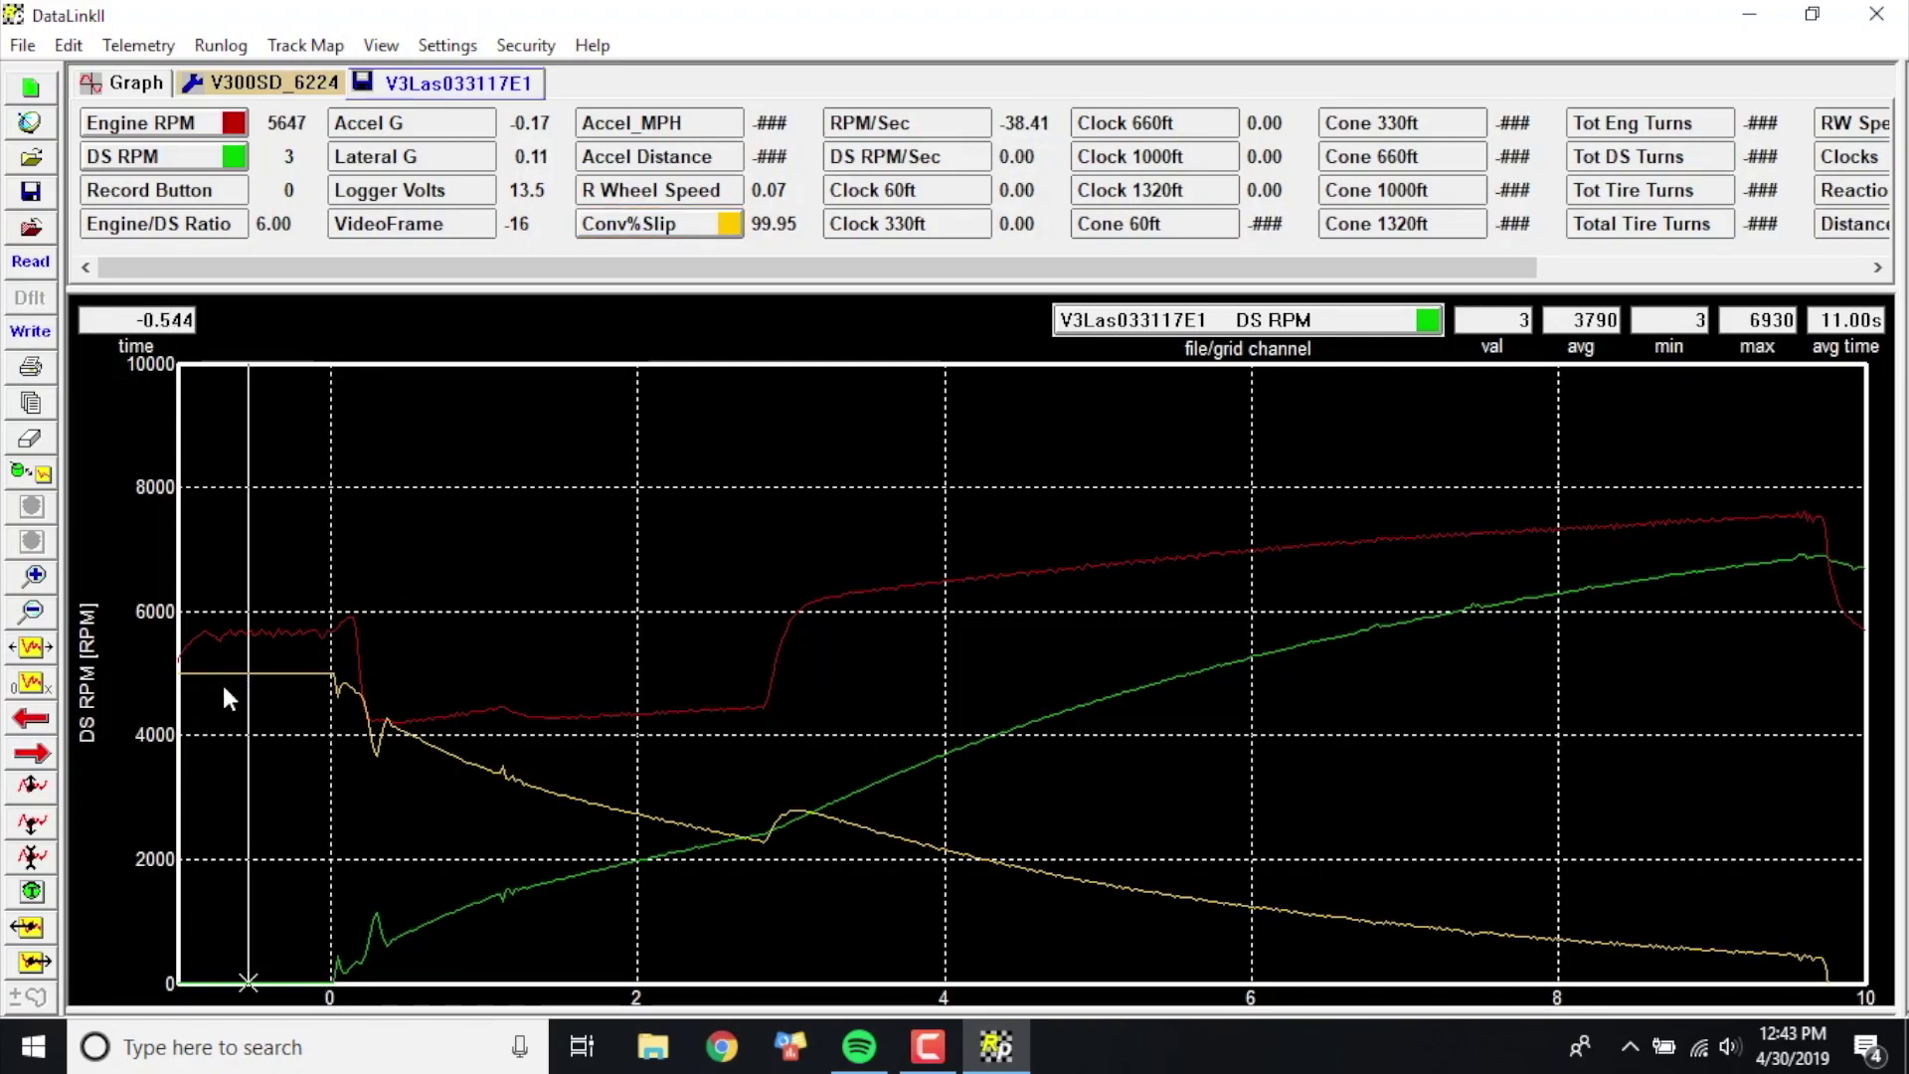
drag(243, 688, 279, 708)
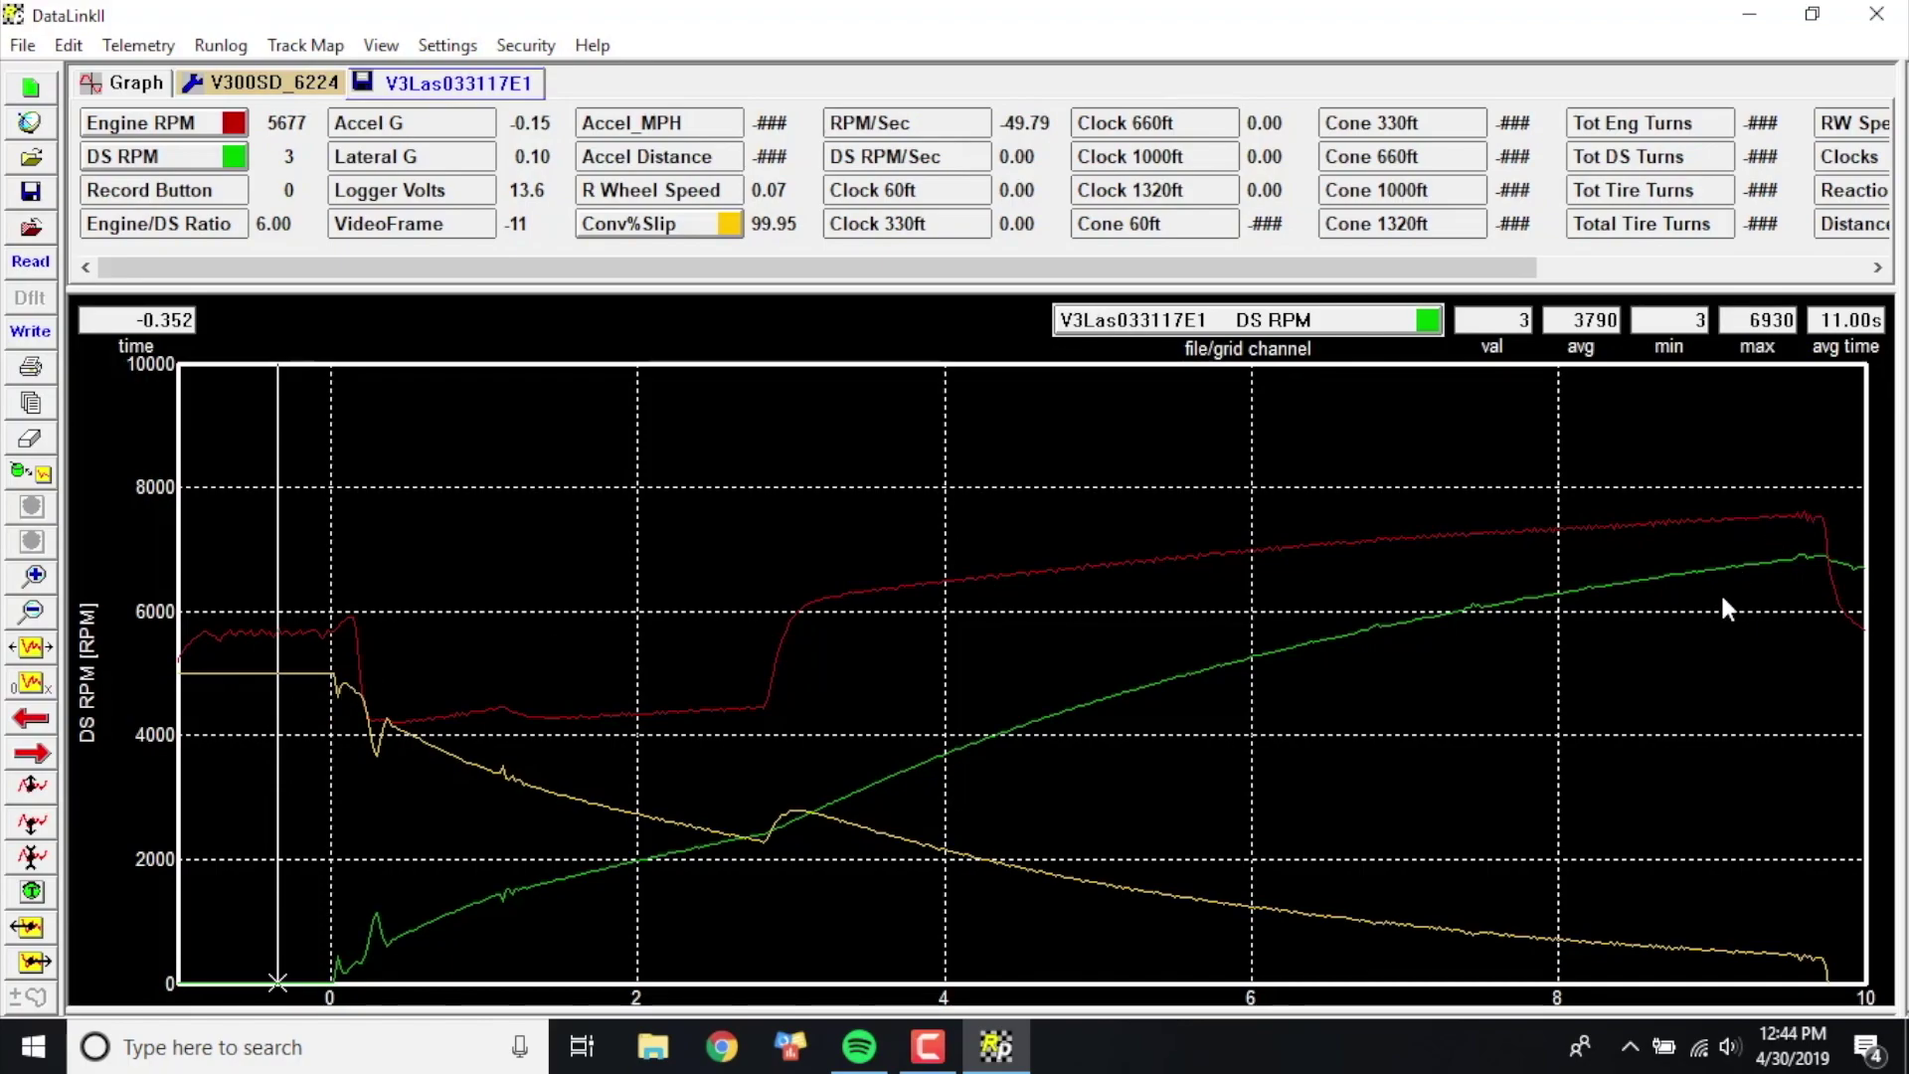
mouse_move(1721, 596)
mouse_down()
mouse_move(1770, 601)
mouse_move(1730, 608)
mouse_up()
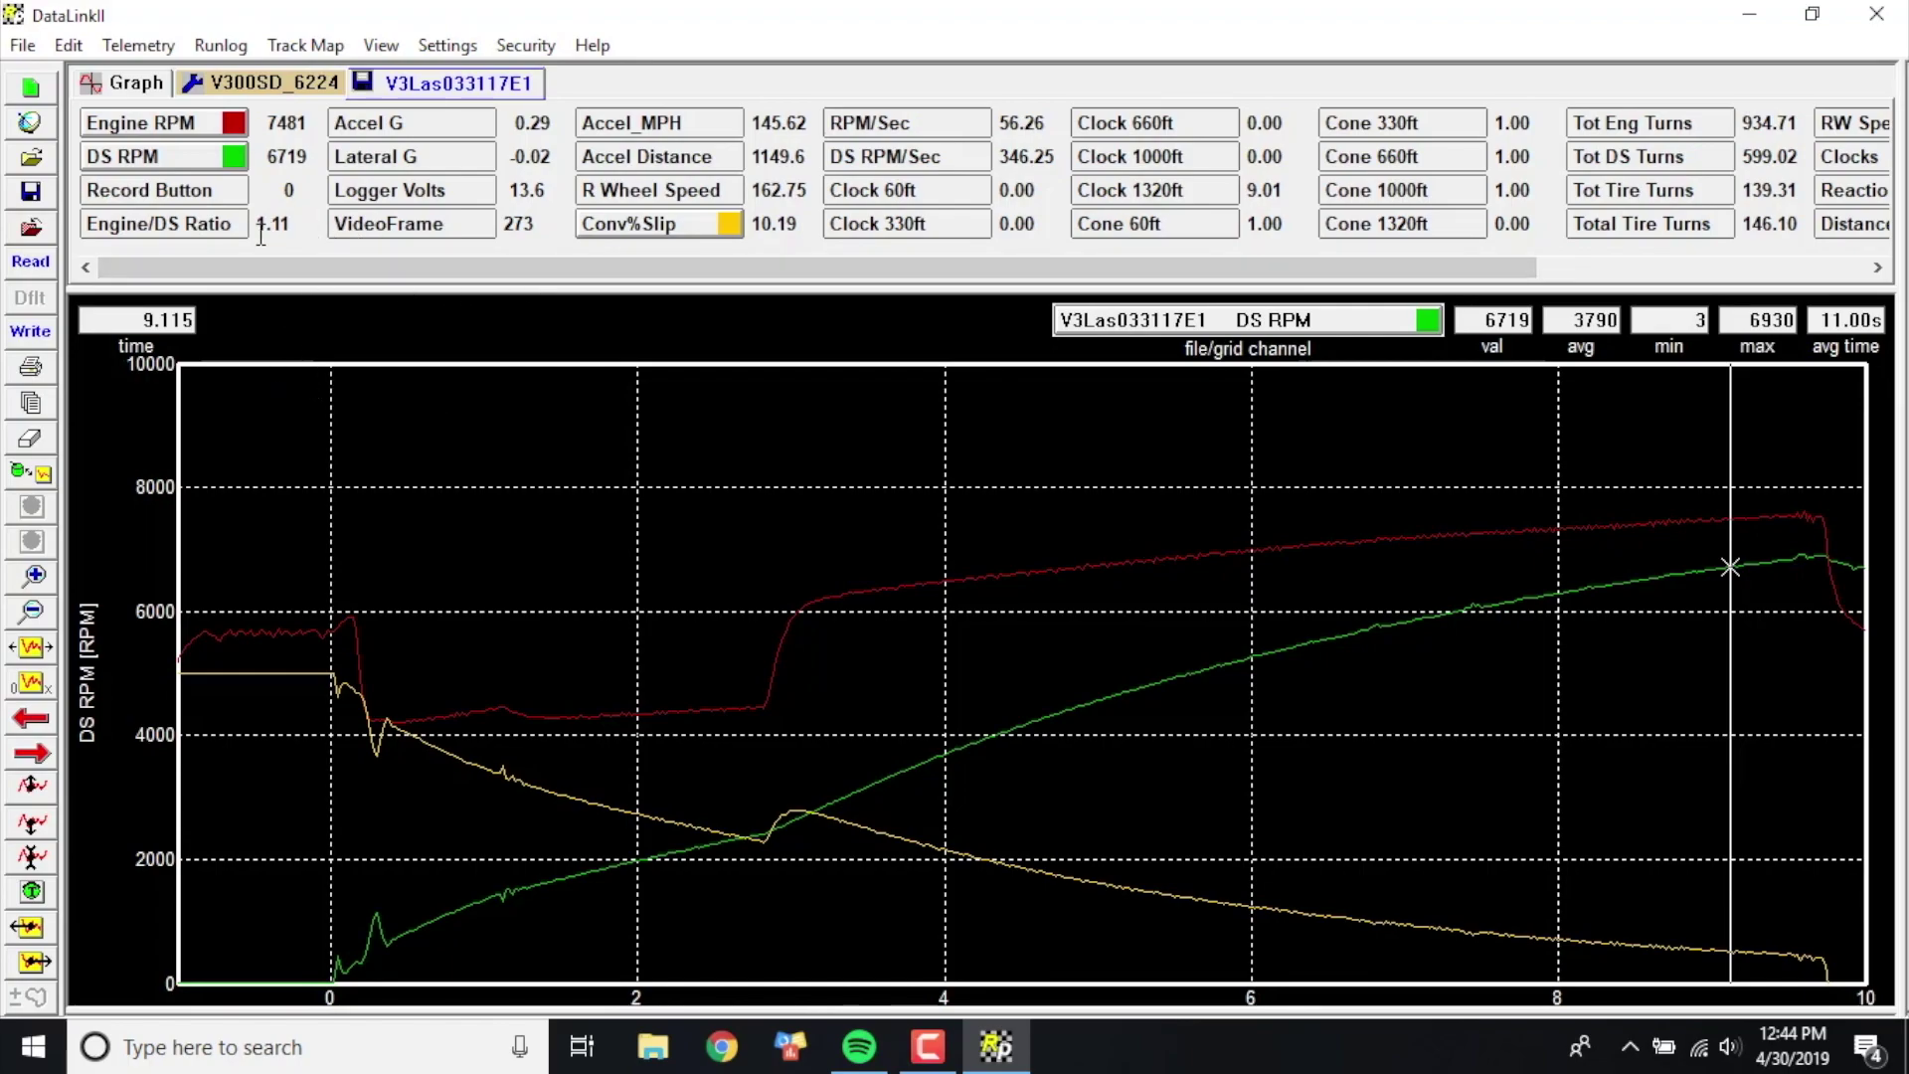
Step: Toggle Engine/DS Ratio off, recolour Conv%Slip green, and read values near 9.02 s
click(220, 231)
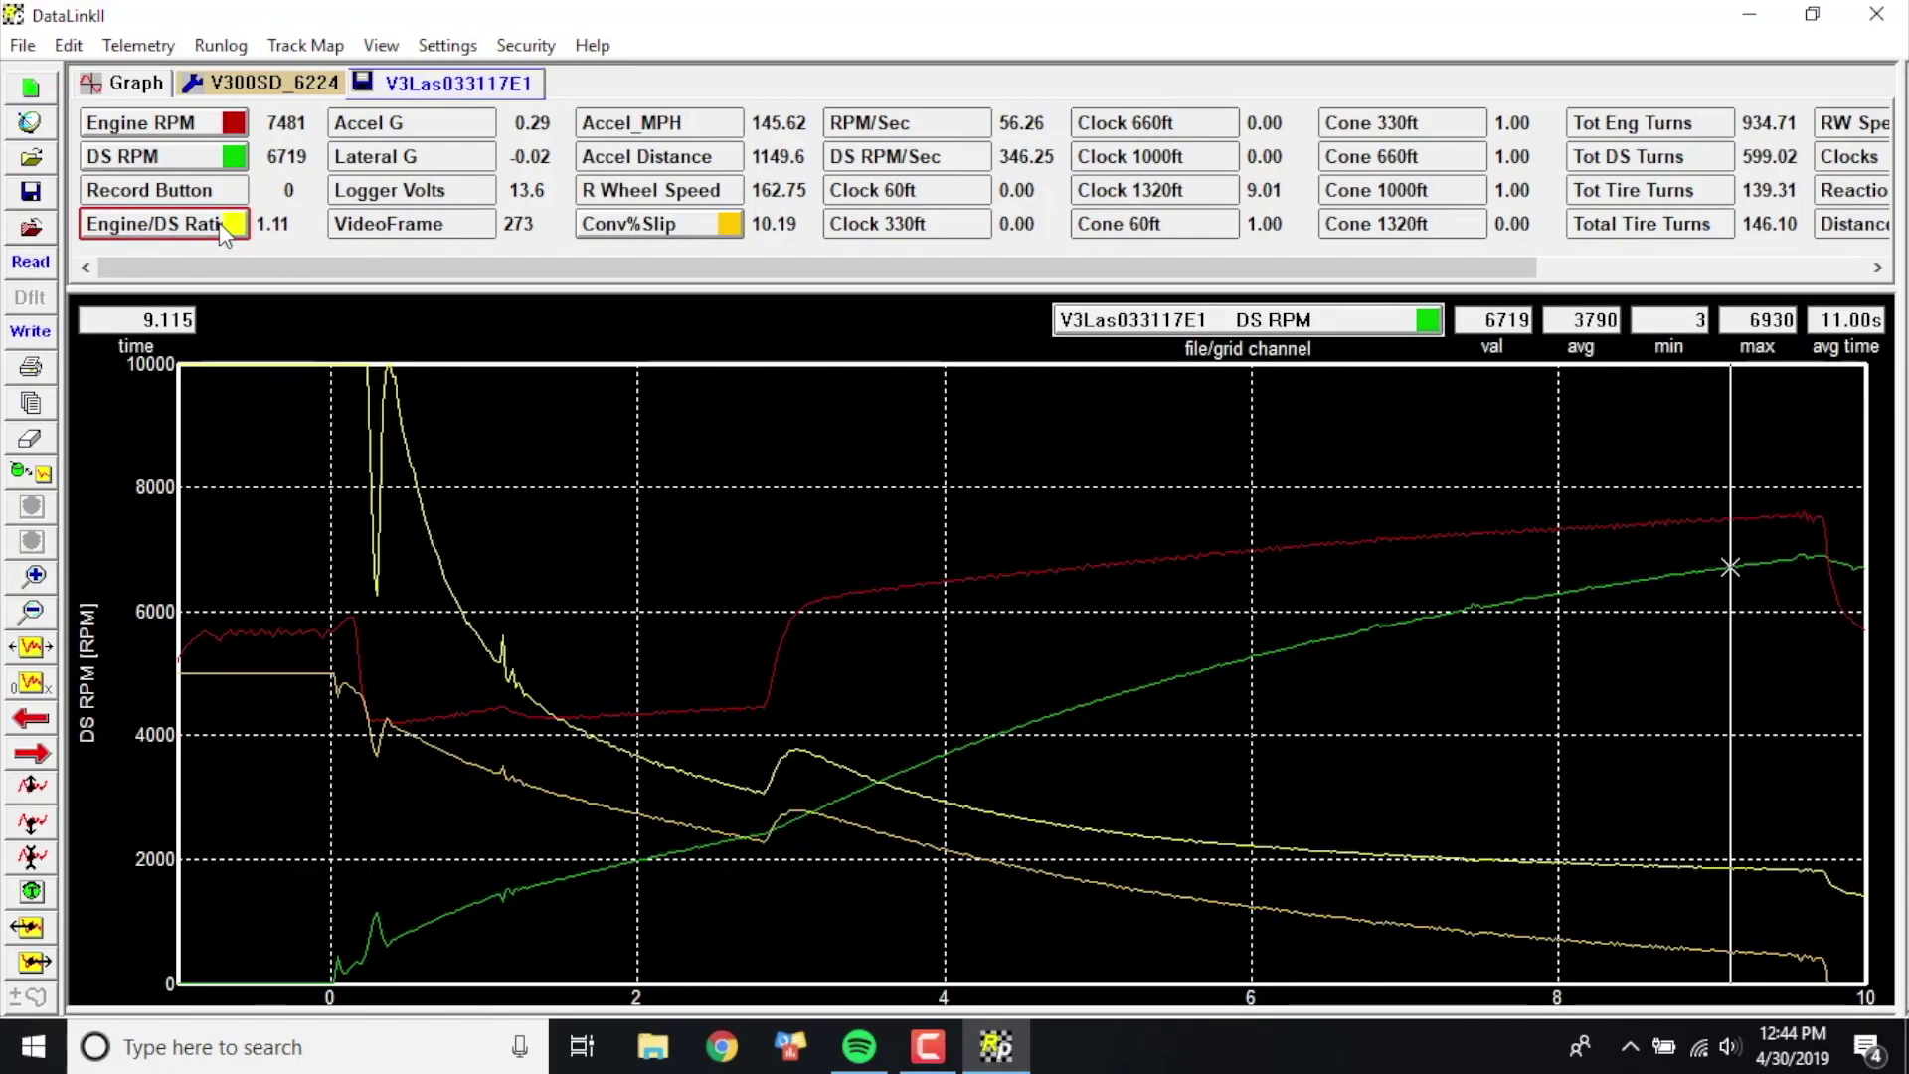
click(222, 229)
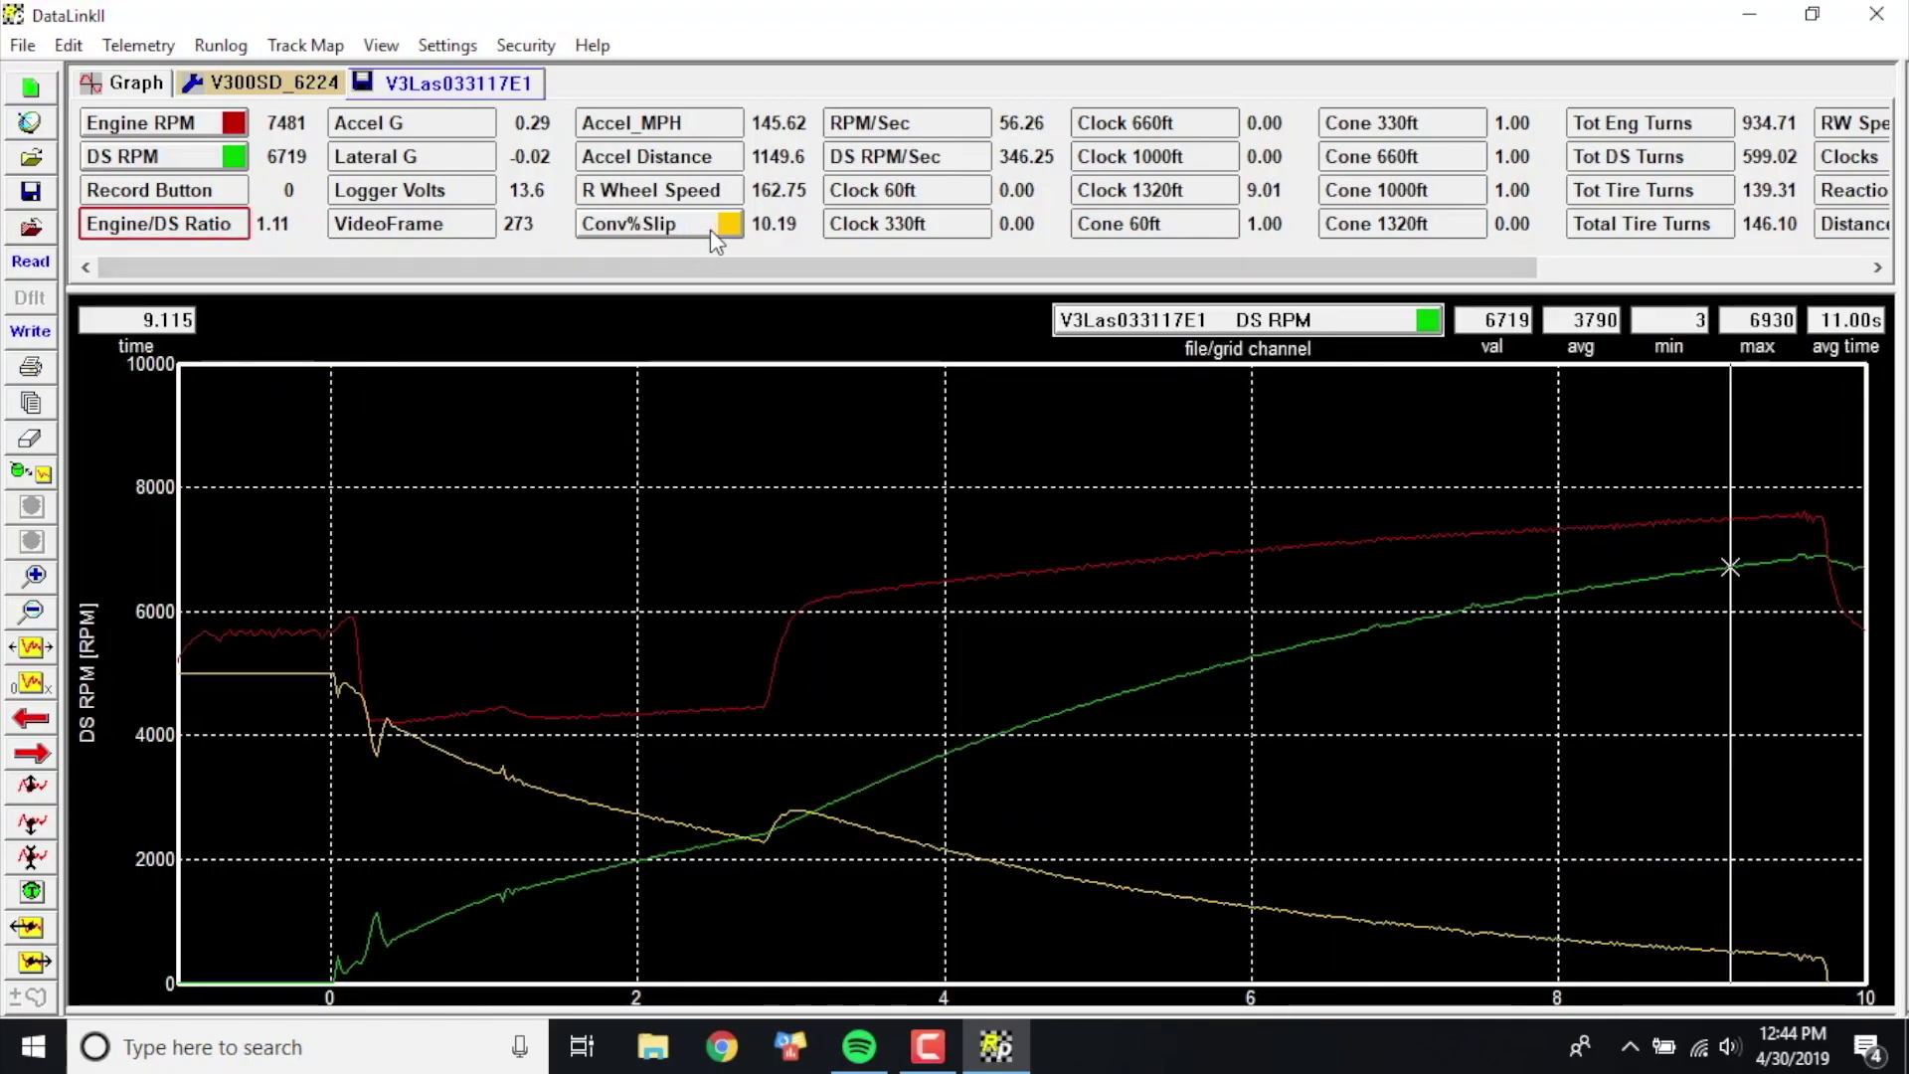
click(710, 228)
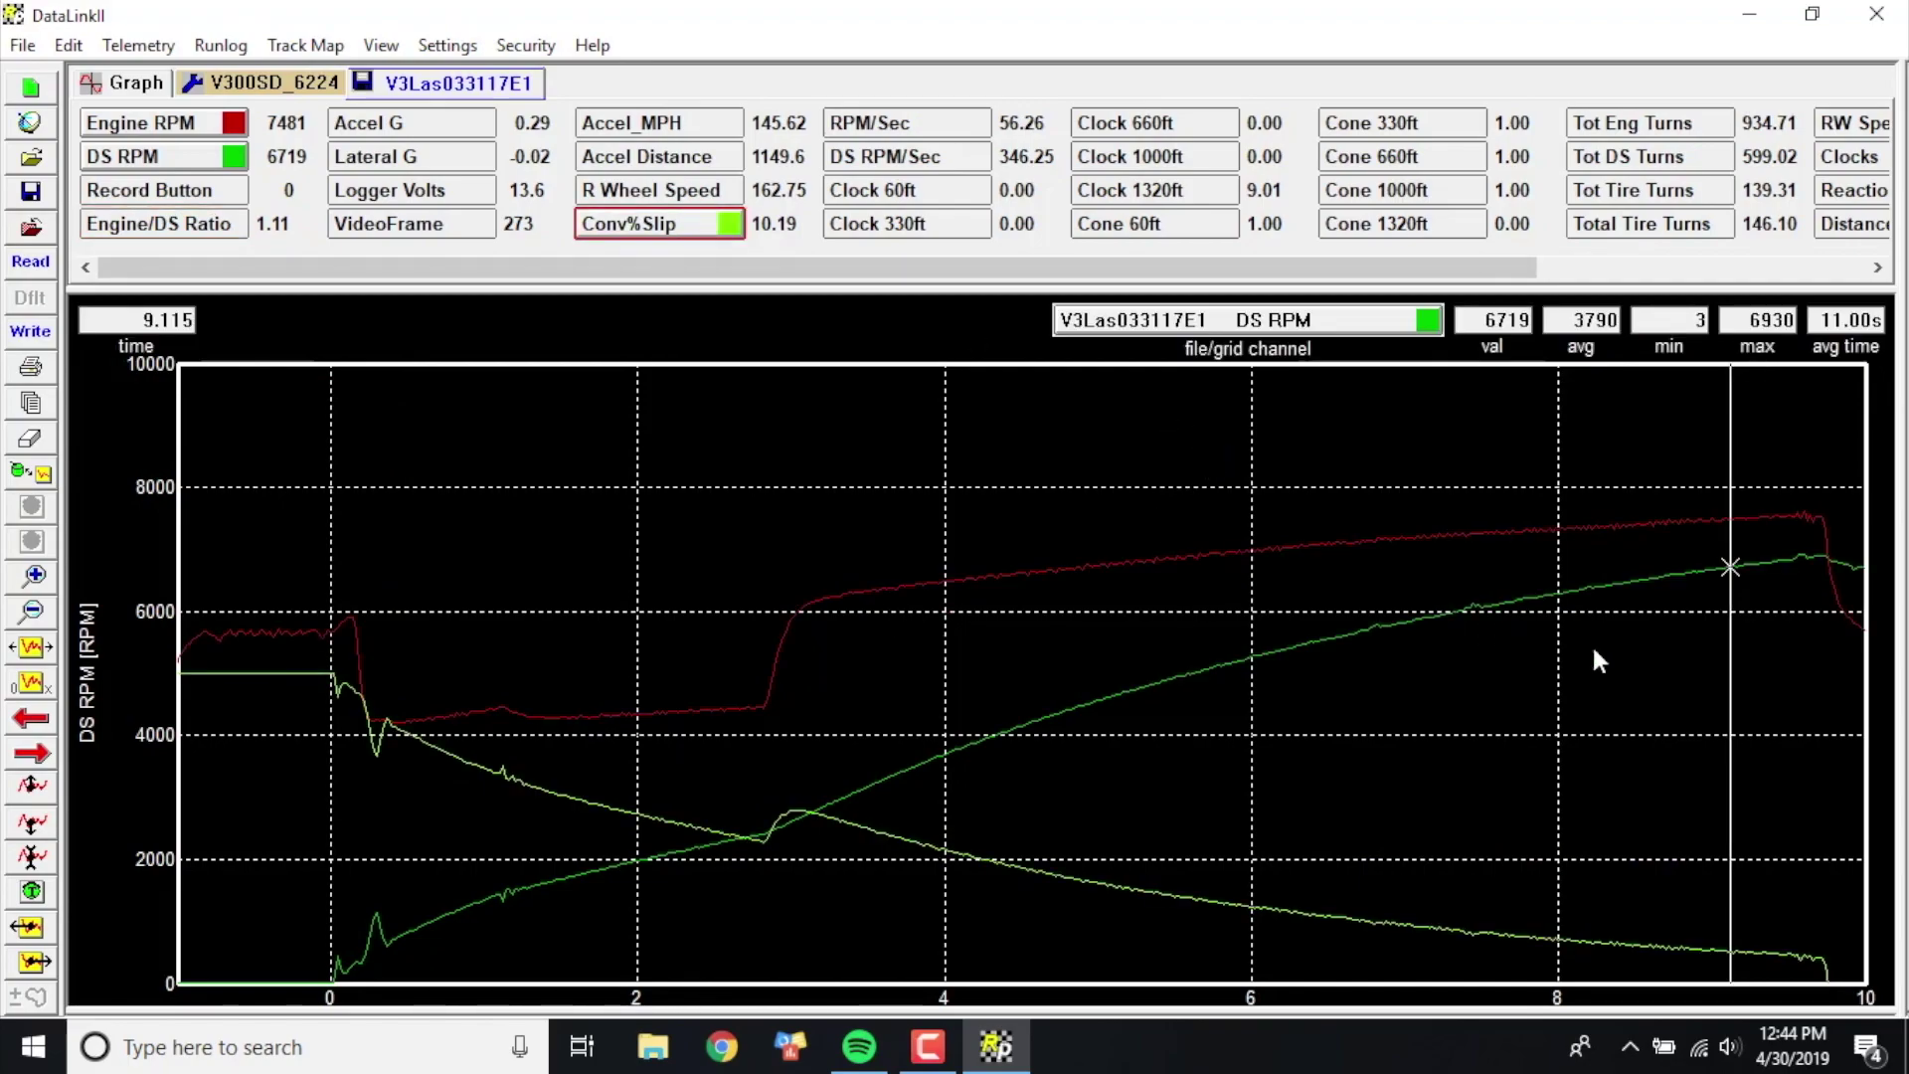
click(1705, 810)
click(1716, 760)
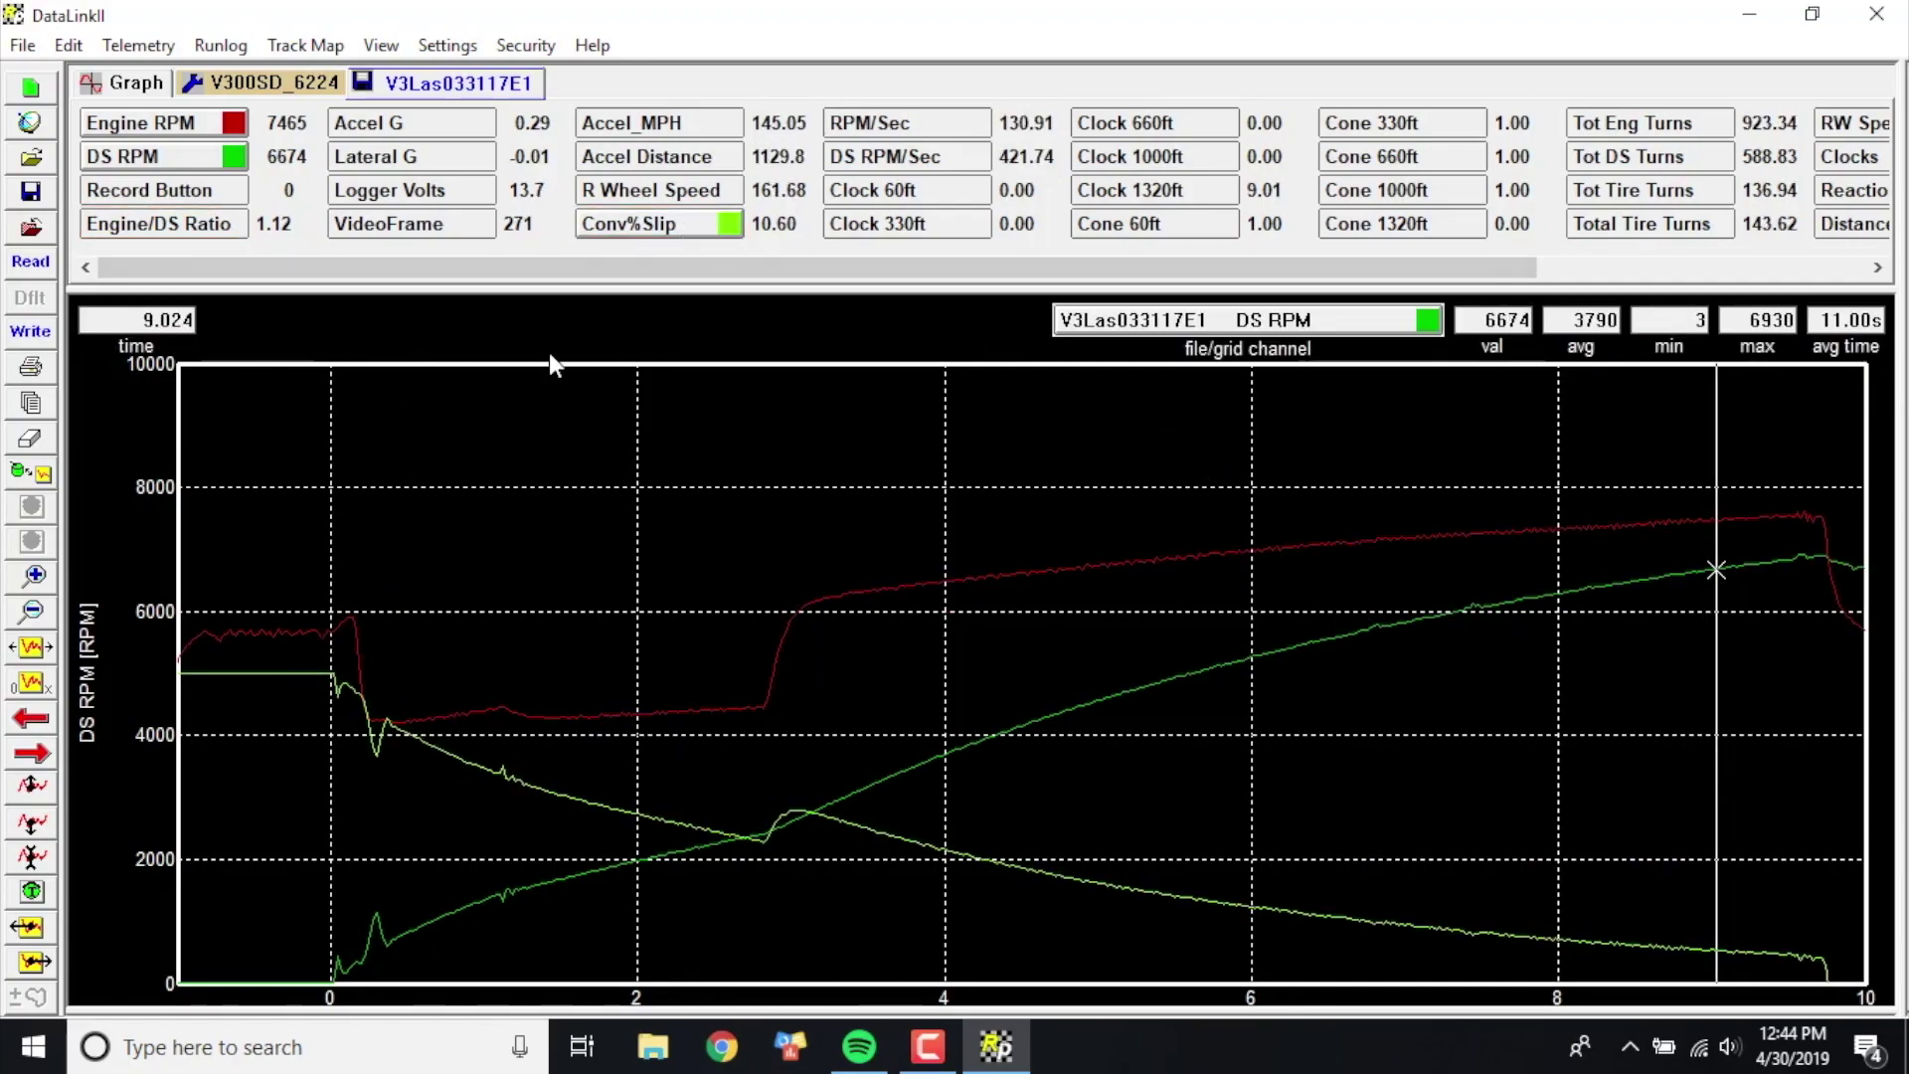